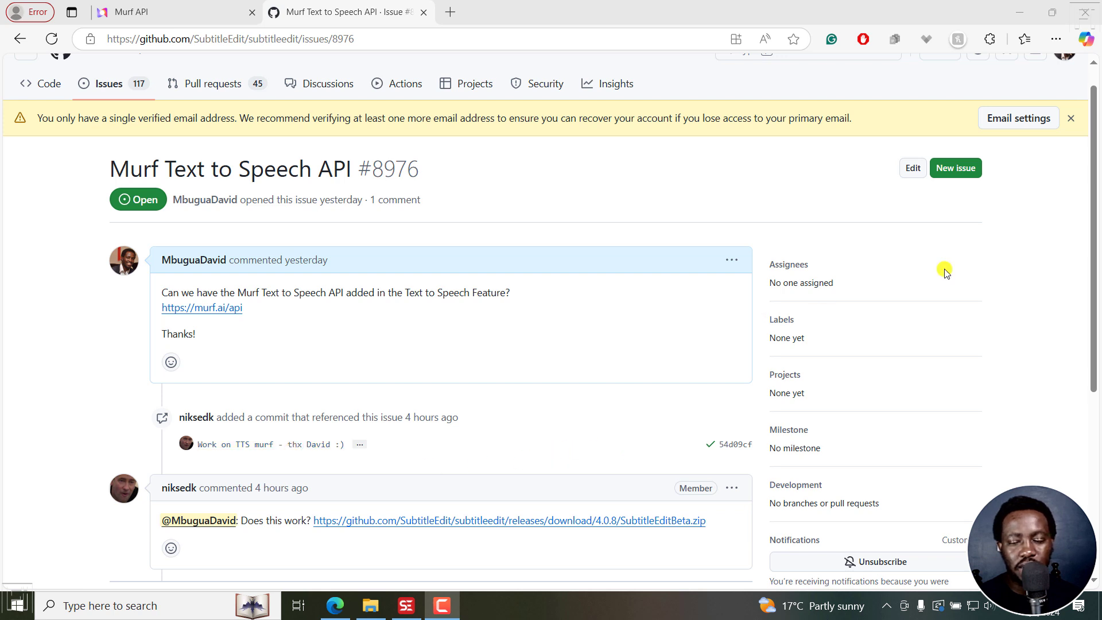
Step: Review the beta download comment in the GitHub issue, and switch to Subtitle Edit to check its installed version
scroll(1095, 247, "down", 1)
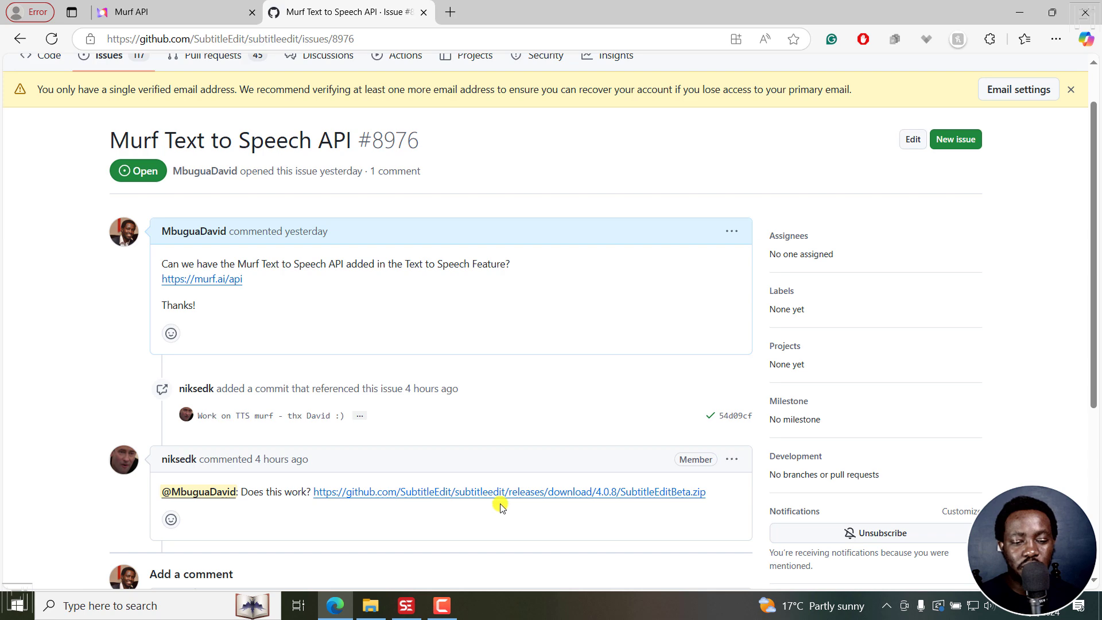
left_click(406, 605)
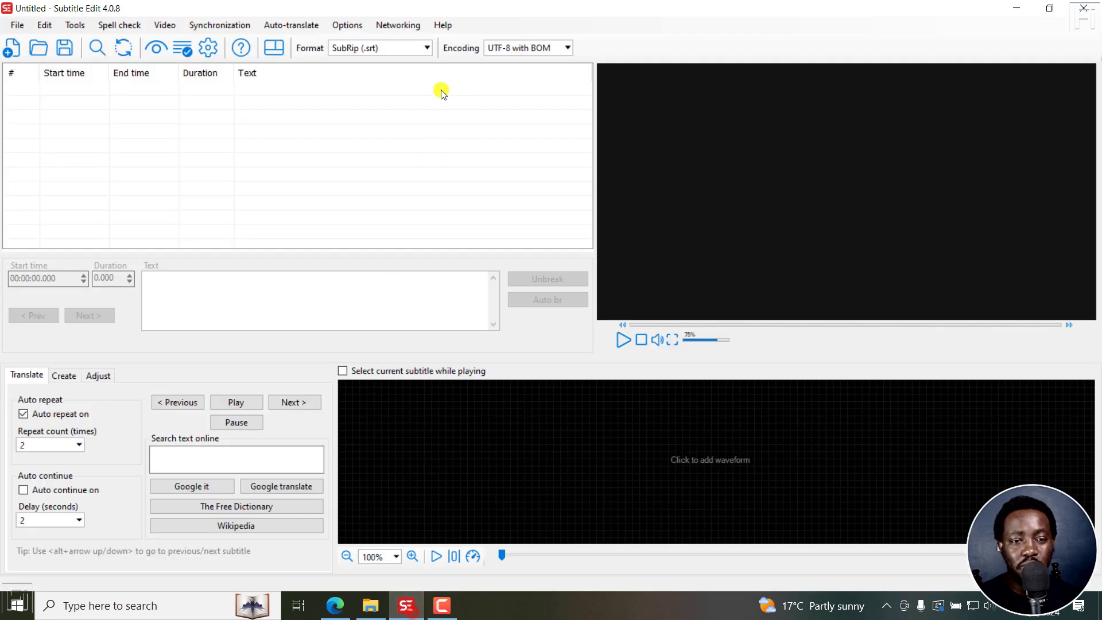
left_click(443, 24)
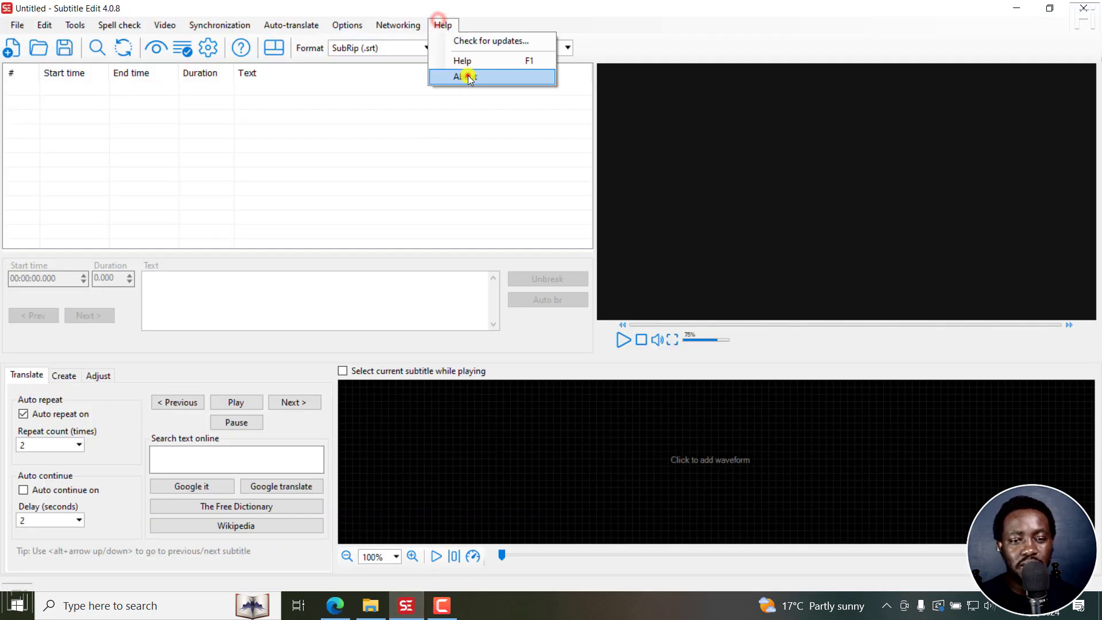
left_click(462, 76)
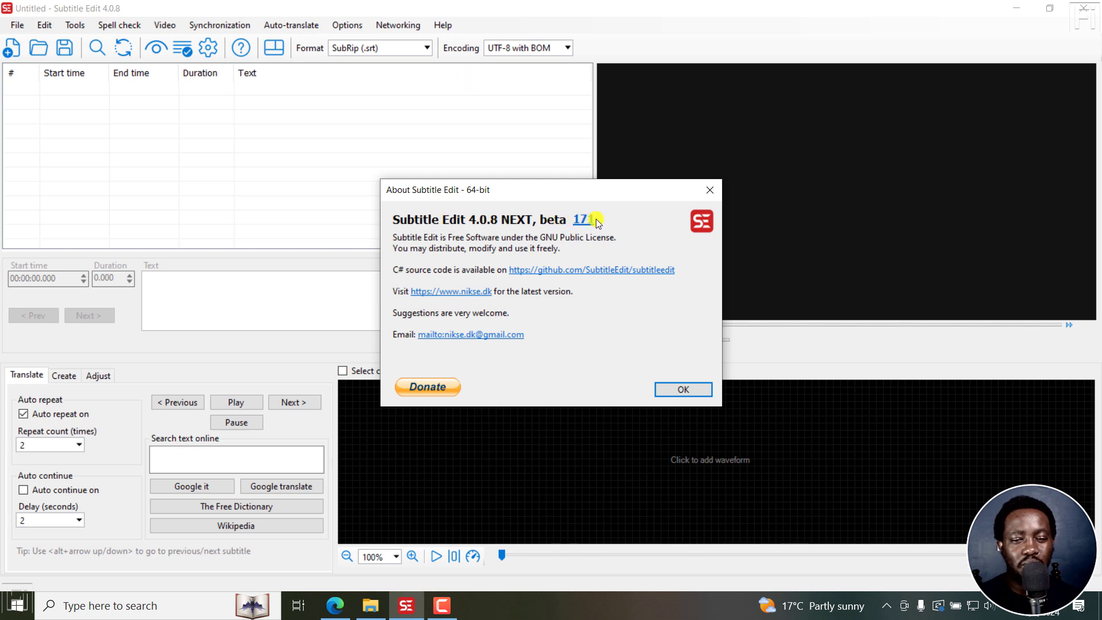
left_click(709, 190)
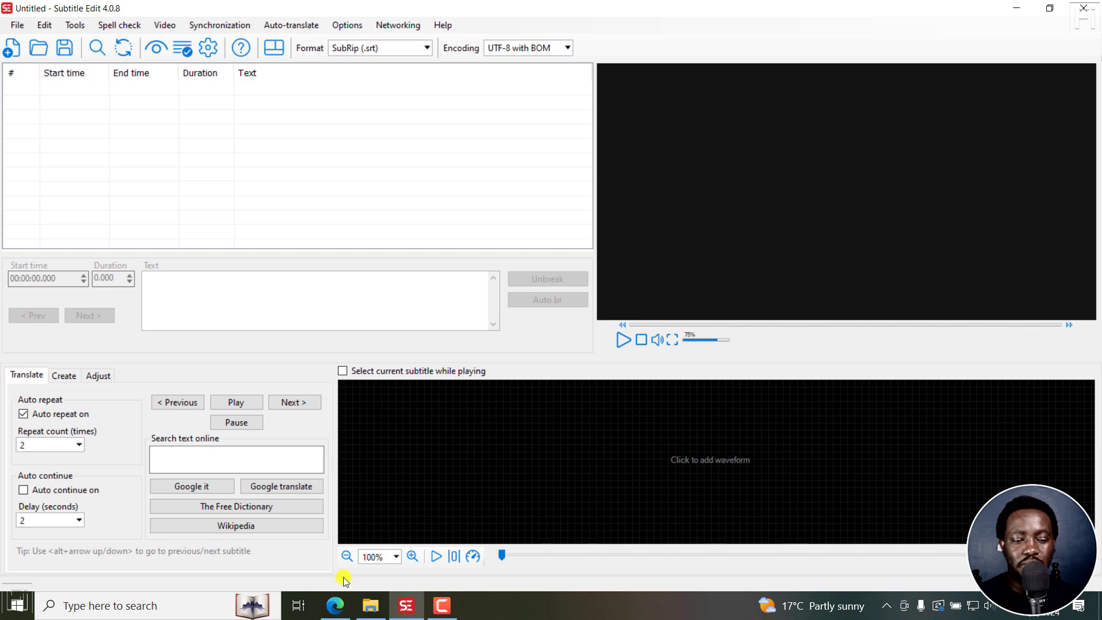
Step: Switch to Edge and show the Murf API page that is already open
left_click(341, 613)
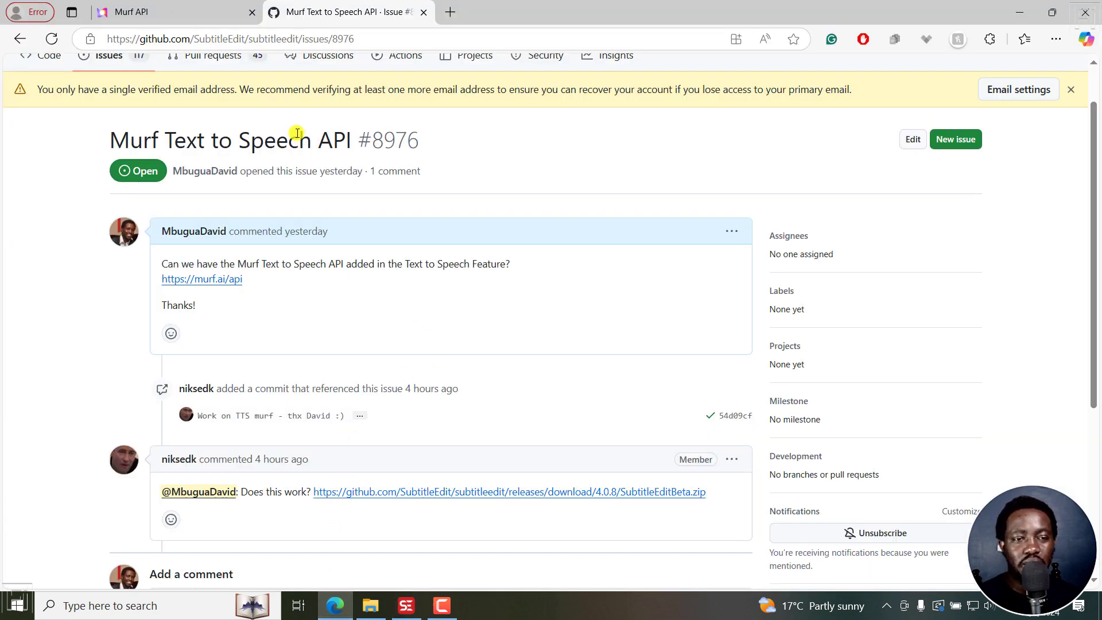
left_click(185, 12)
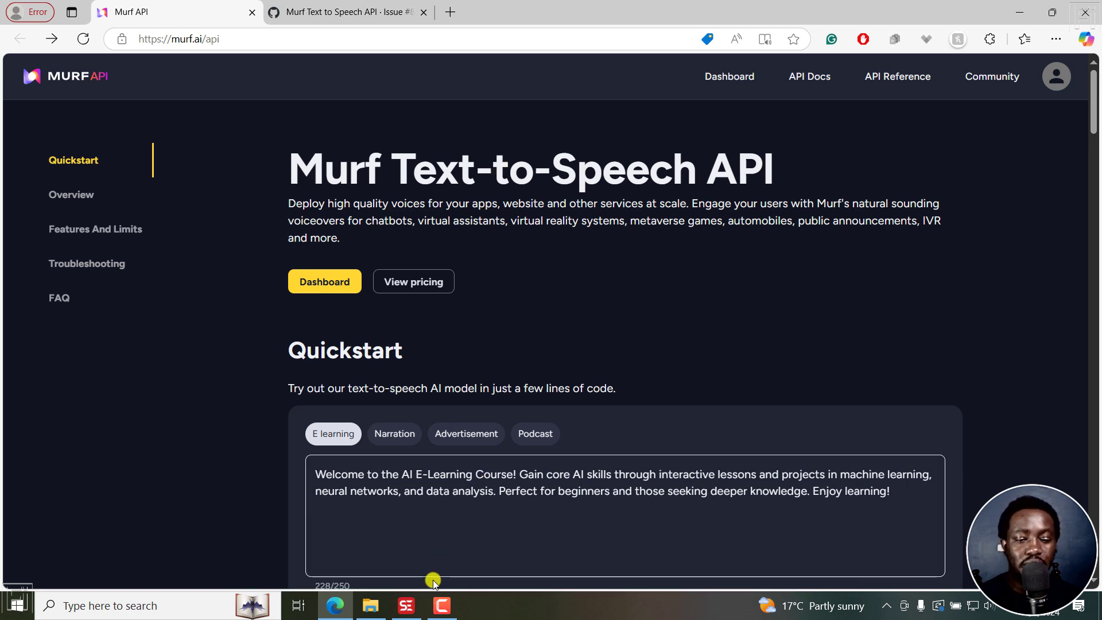
Step: Switch to Subtitle Edit, open the text-to-speech settings and view the options of the ElevenLabs TTS engine
left_click(405, 607)
left_click(165, 25)
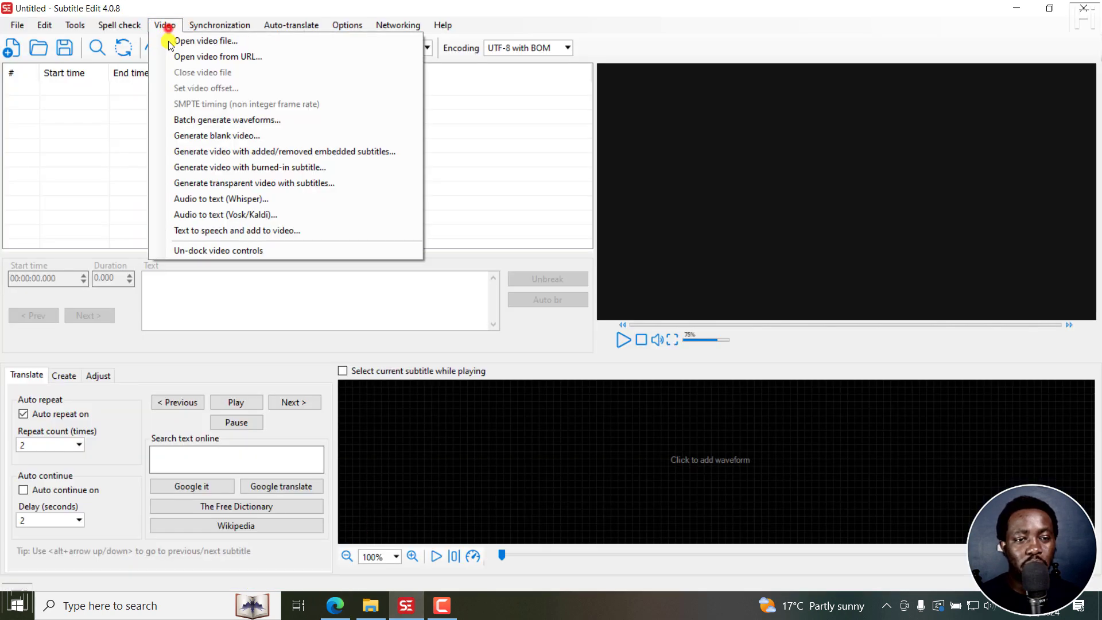
left_click(223, 231)
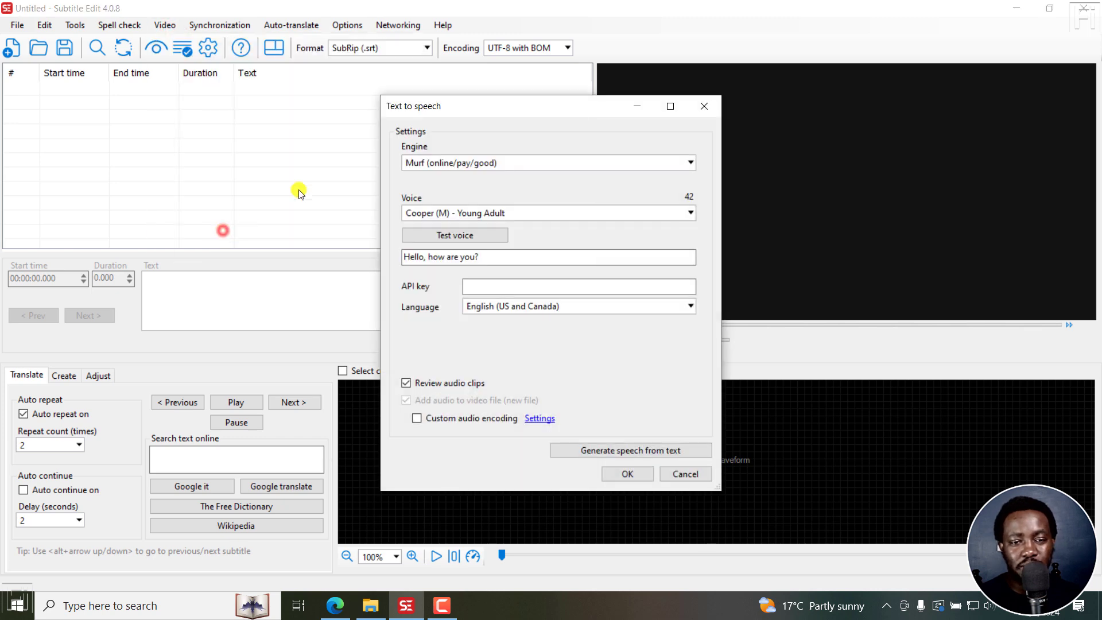
left_click(432, 163)
left_click(397, 213)
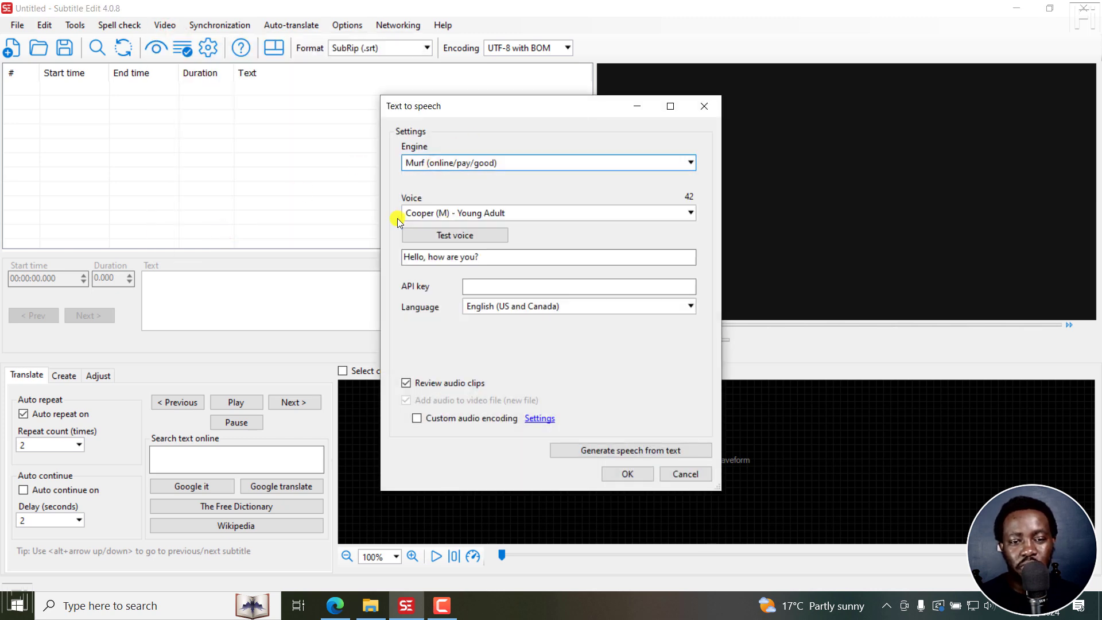
left_click(435, 164)
left_click(432, 208)
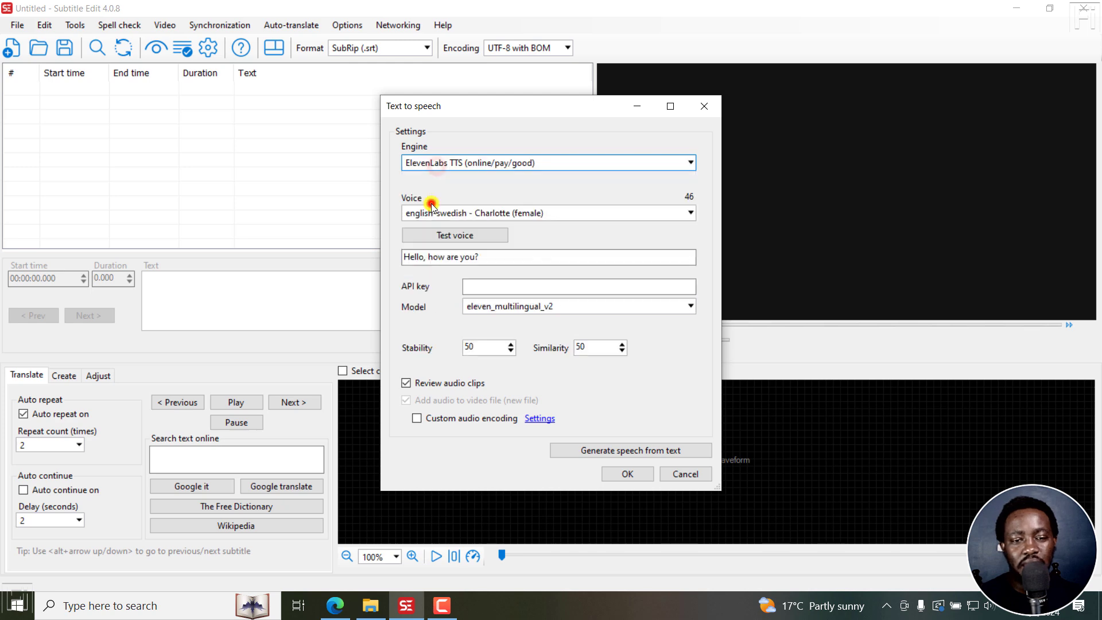
Step: Set the text-to-speech engine to Murf (online/pay/good) and close the settings
left_click(485, 162)
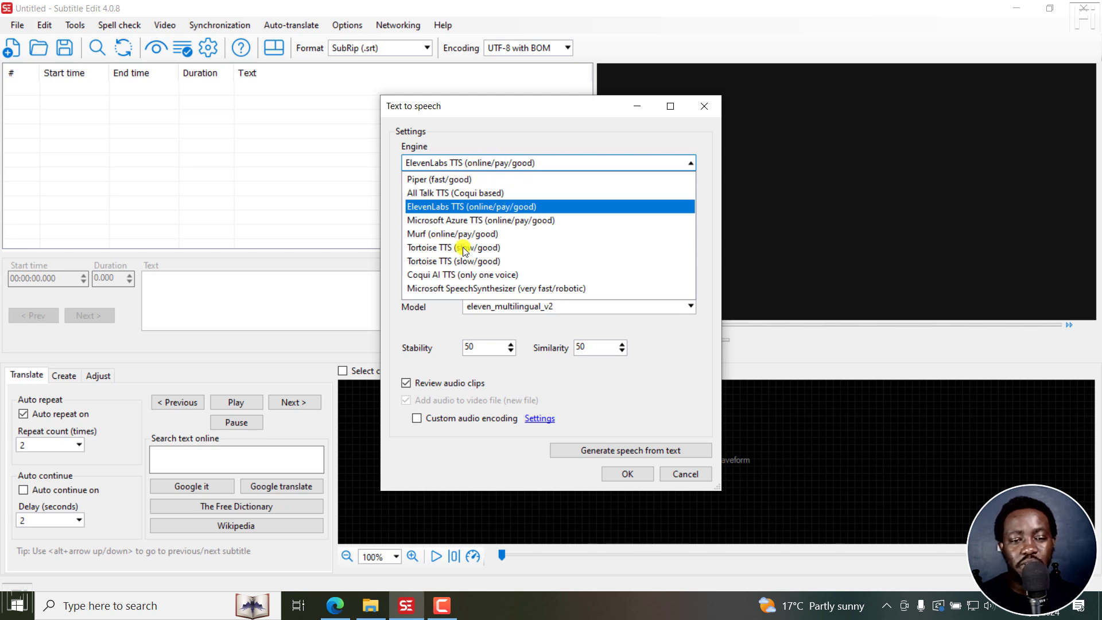
left_click(436, 234)
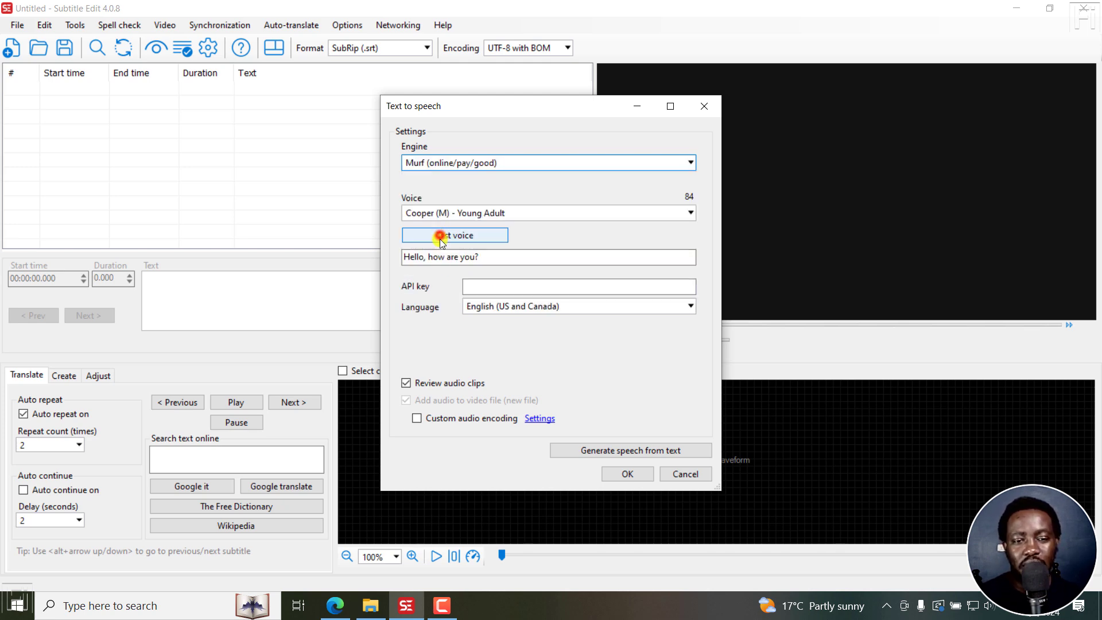
left_click(707, 105)
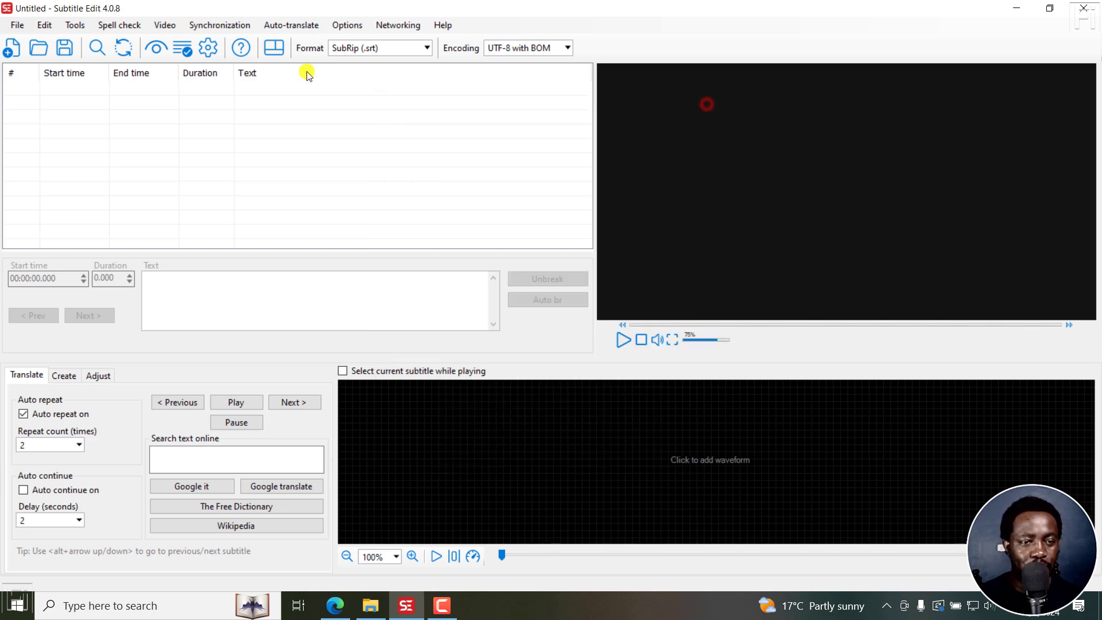
Step: Switch to Edge and examine the Murf API quickstart code sample and its available programming languages
left_click(336, 605)
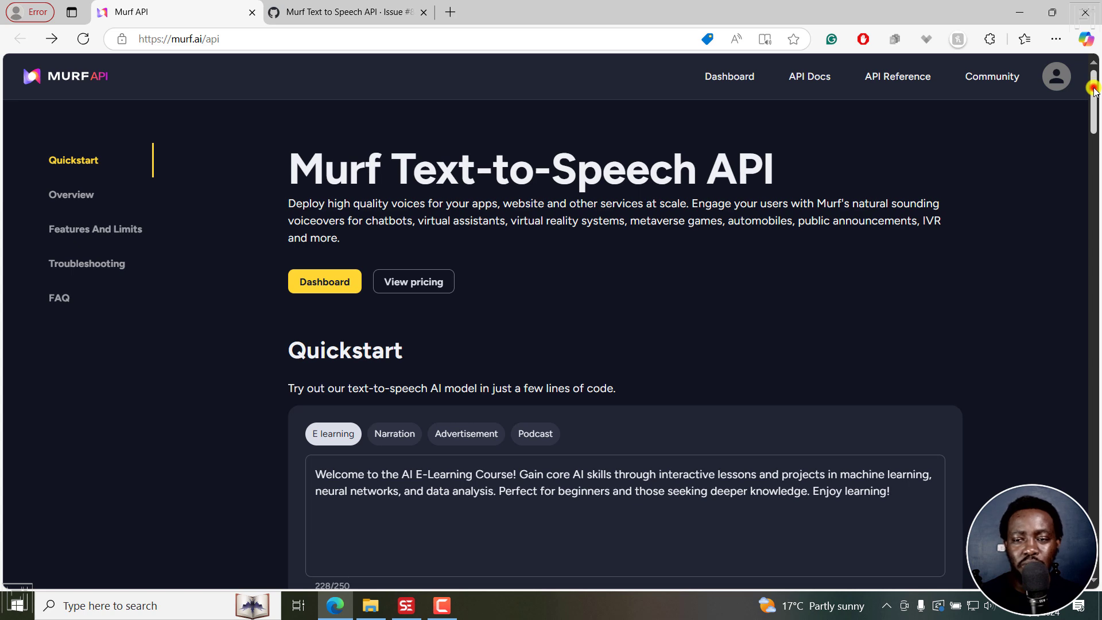
left_click_drag(1094, 91, 1096, 146)
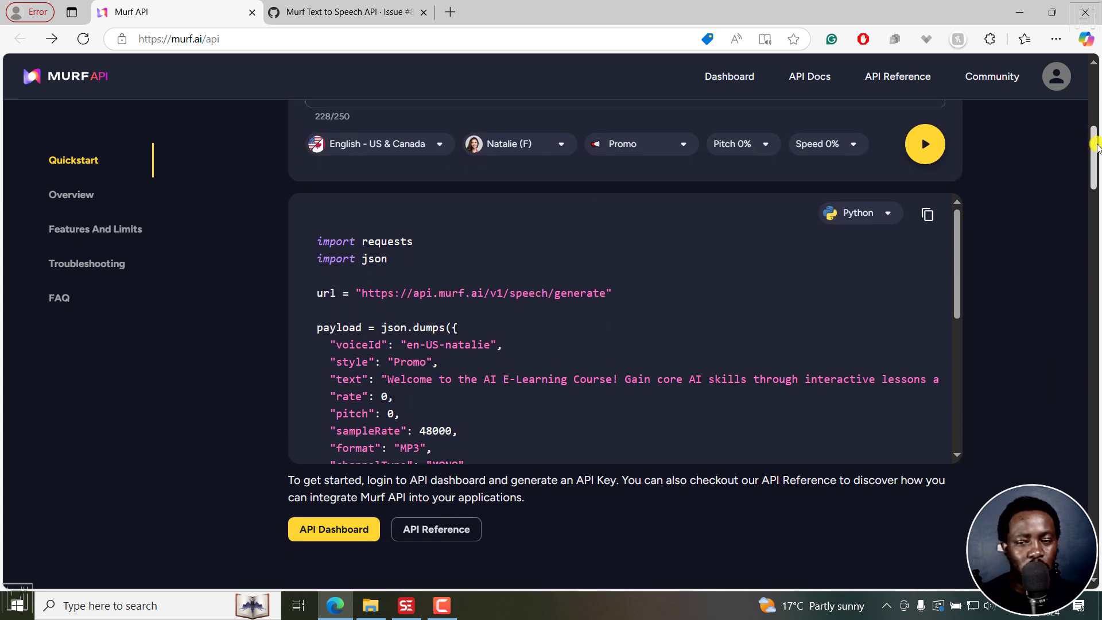
left_click(891, 213)
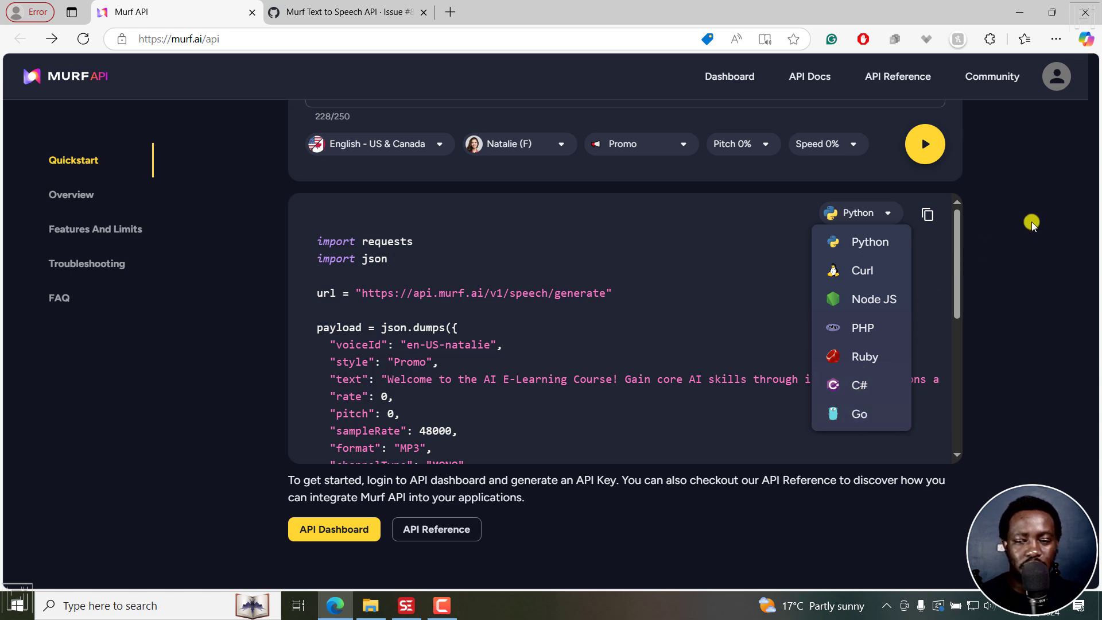
left_click(1043, 198)
left_click_drag(1096, 176, 1097, 121)
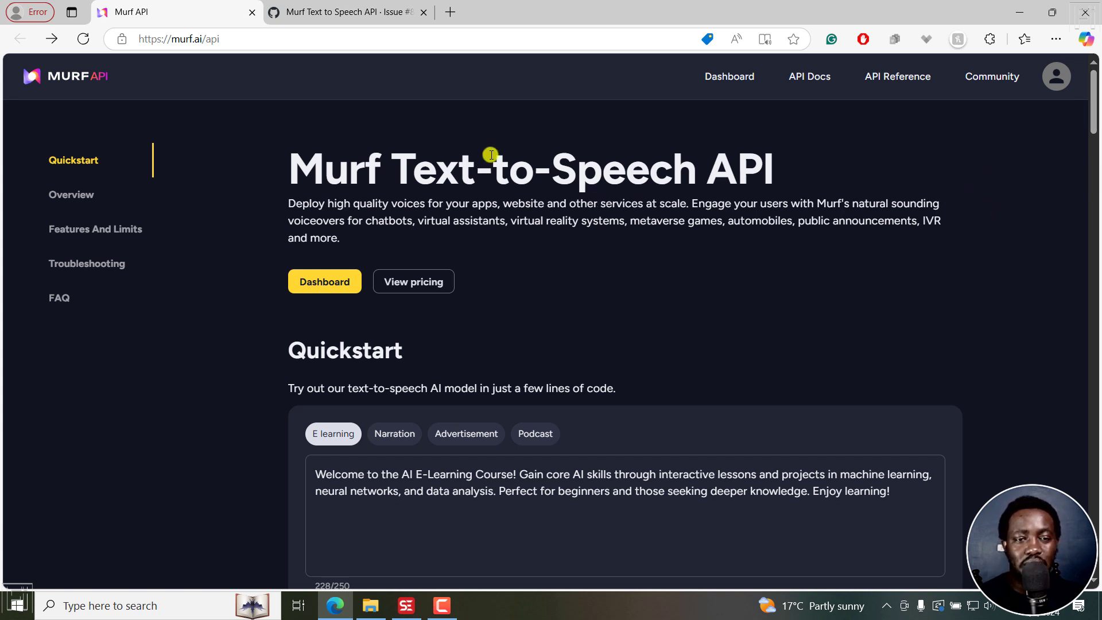
Step: Open the Murf API dashboard and examine the remaining character balance
left_click(728, 78)
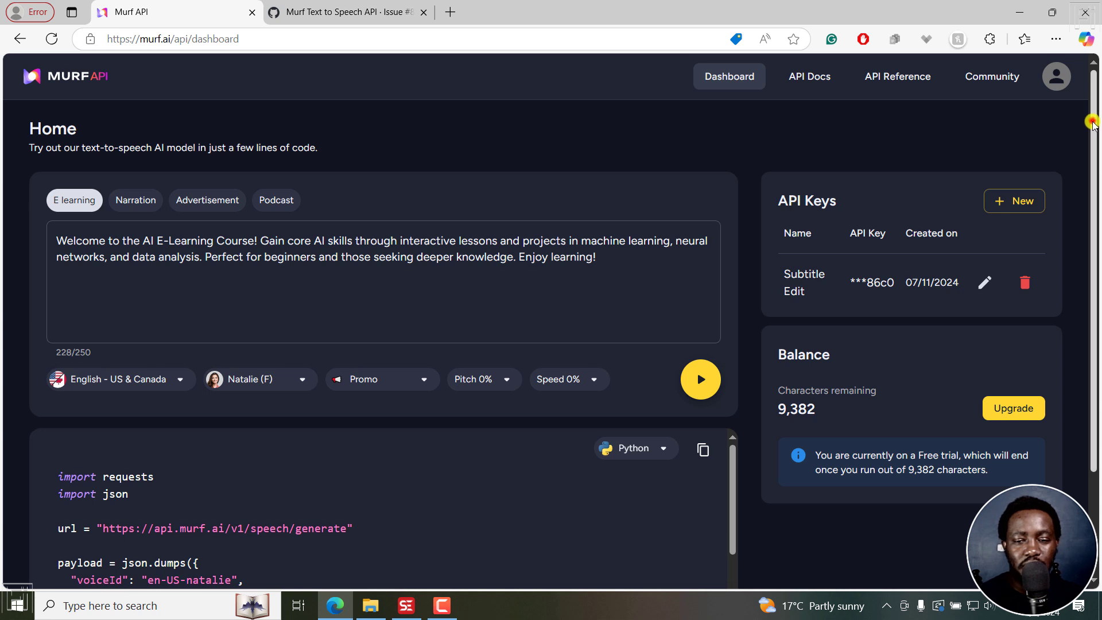
scroll(1090, 123, "down", 2)
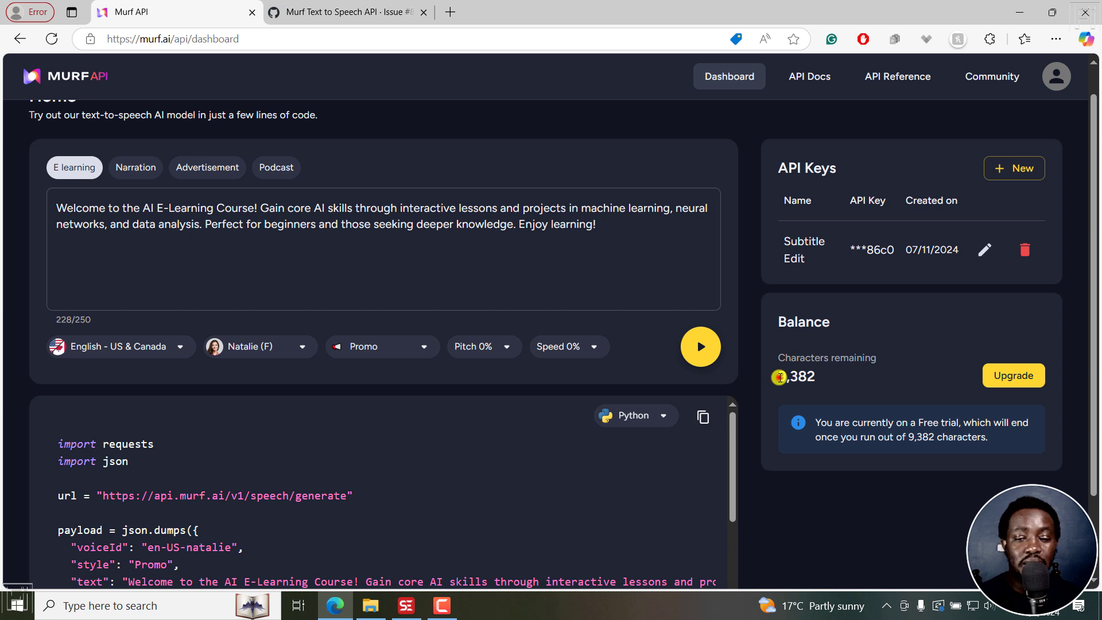
left_click_drag(777, 377, 833, 380)
left_click(864, 384)
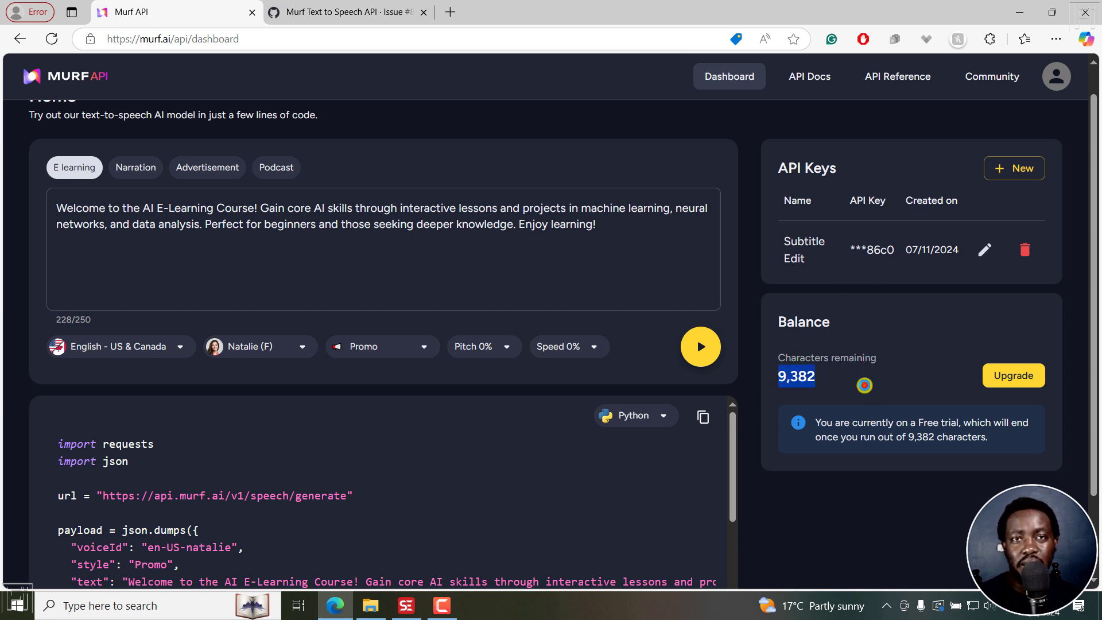
left_click(864, 379)
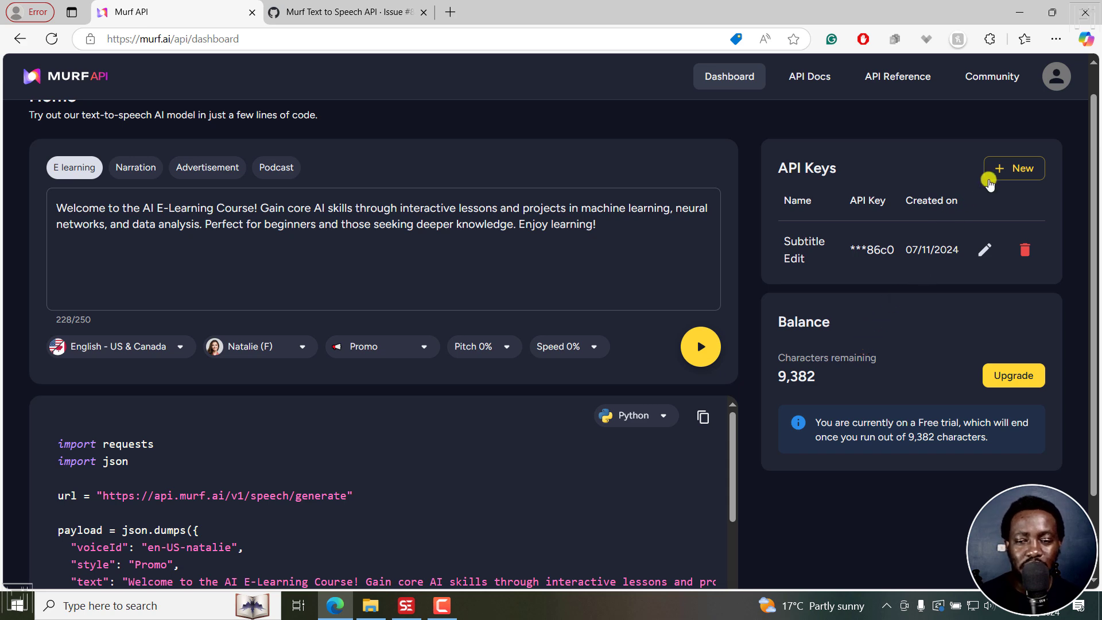
Step: Try to create an additional API key, and delete the existing Subtitle Edit key
left_click(1007, 169)
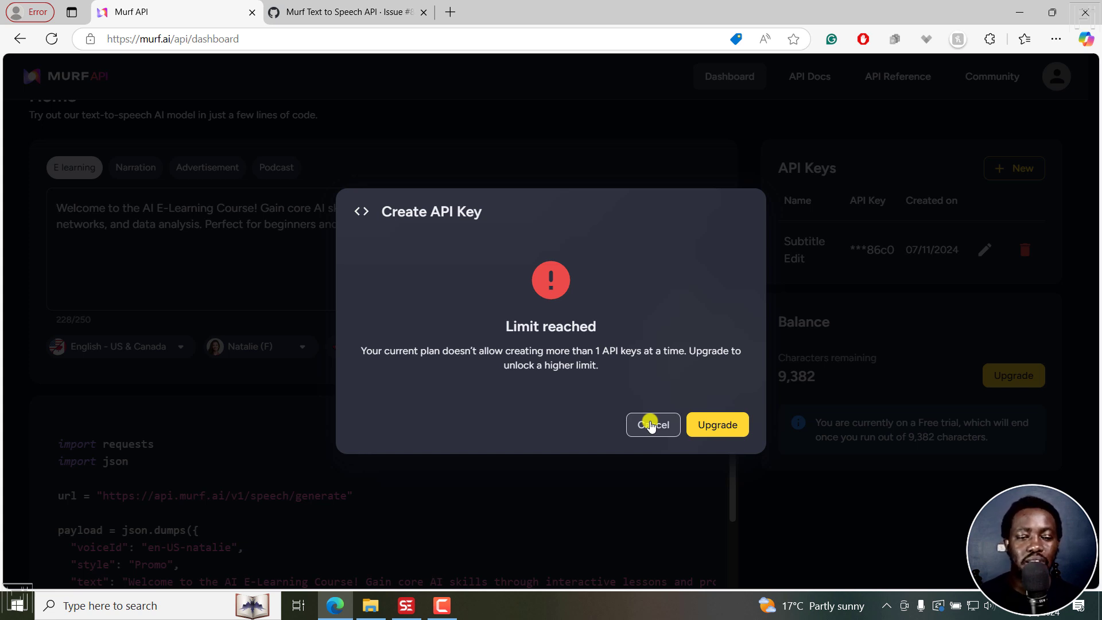
left_click(650, 425)
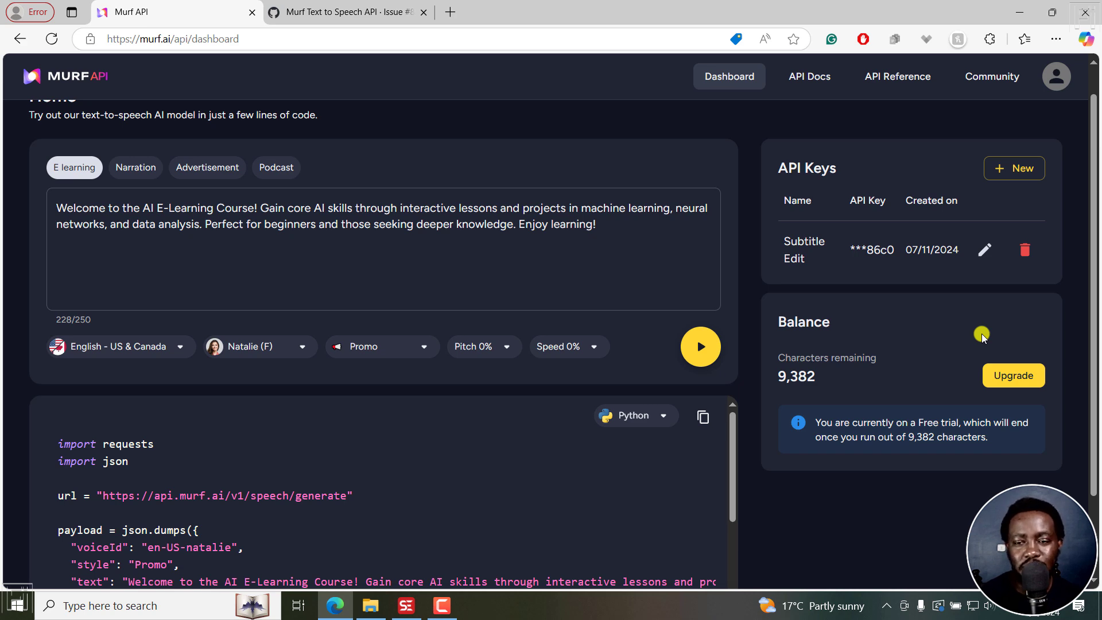
left_click(1024, 249)
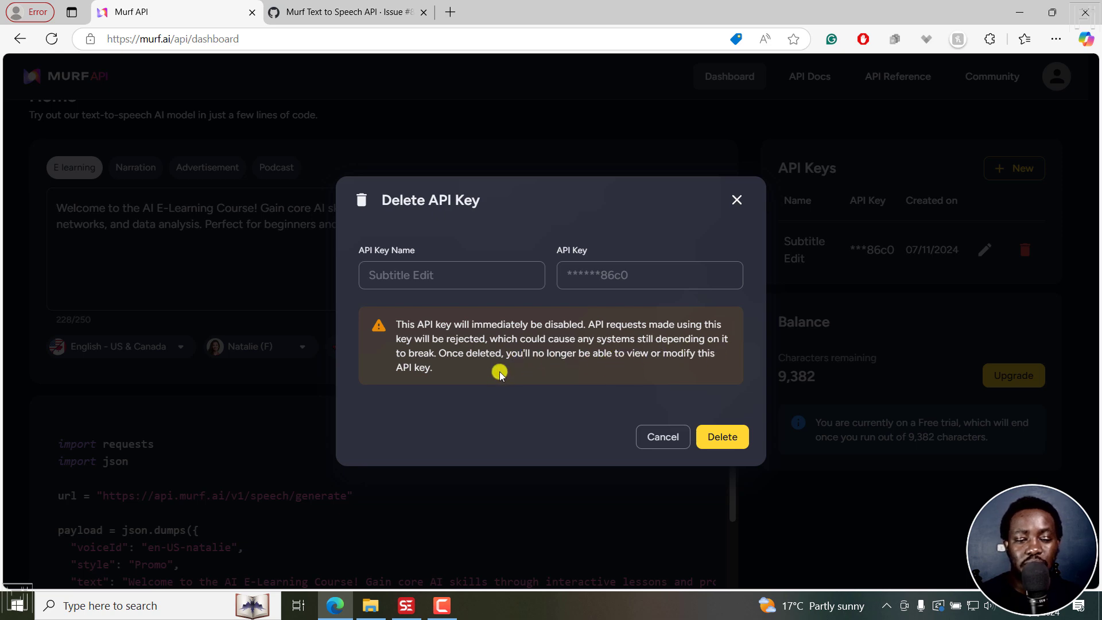
left_click(722, 442)
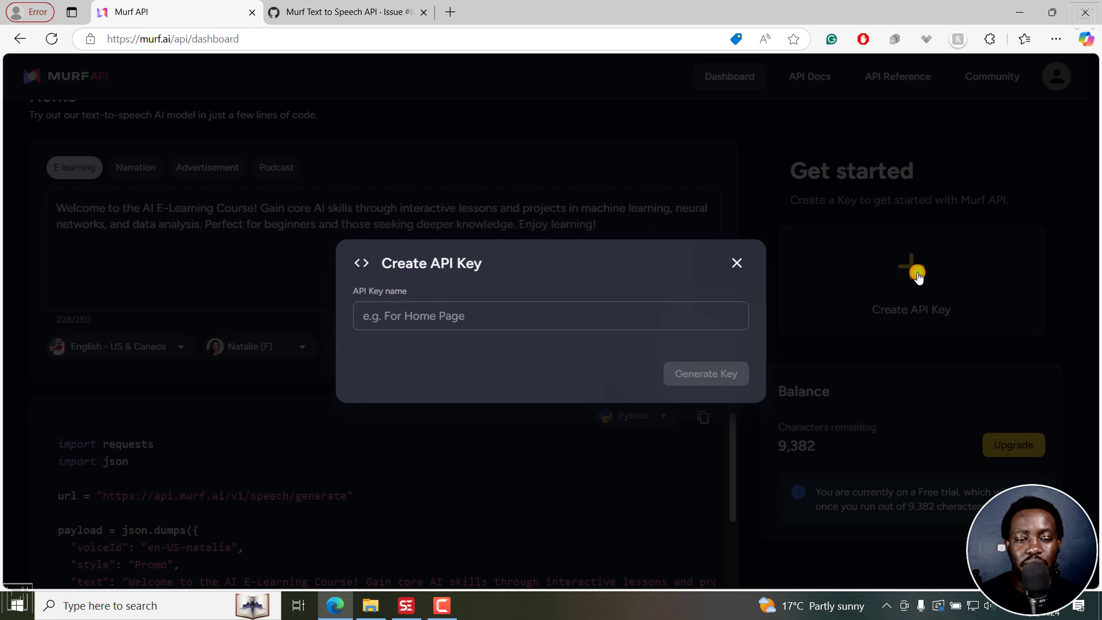
Step: Generate a new Murf API key named Subtitle Edit Beta
left_click(506, 320)
type("Subtitle Edit Beta")
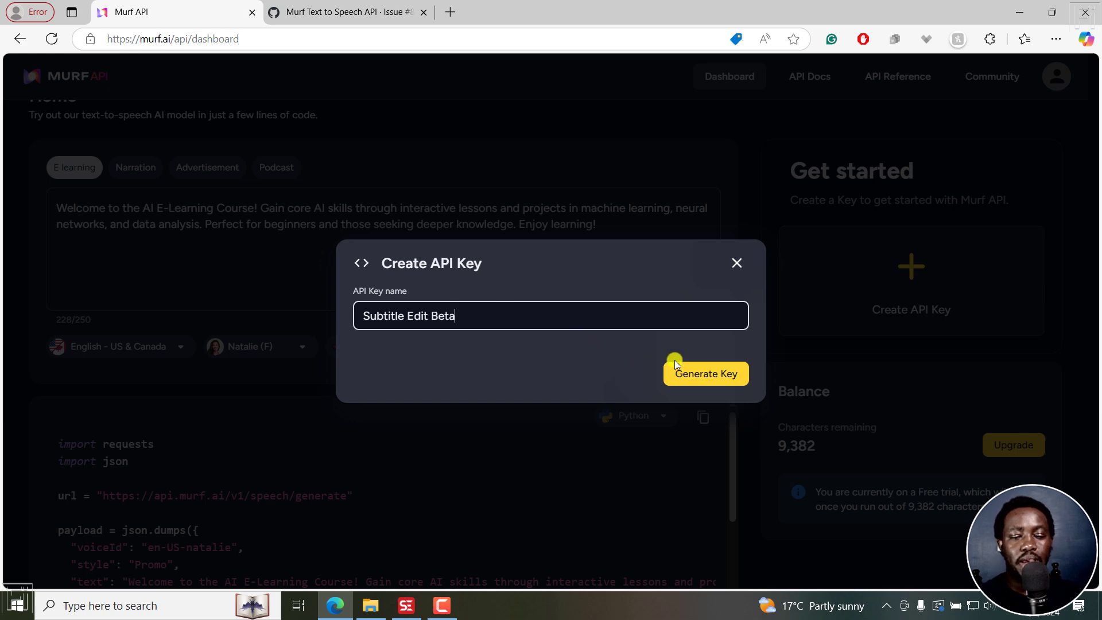
left_click(701, 374)
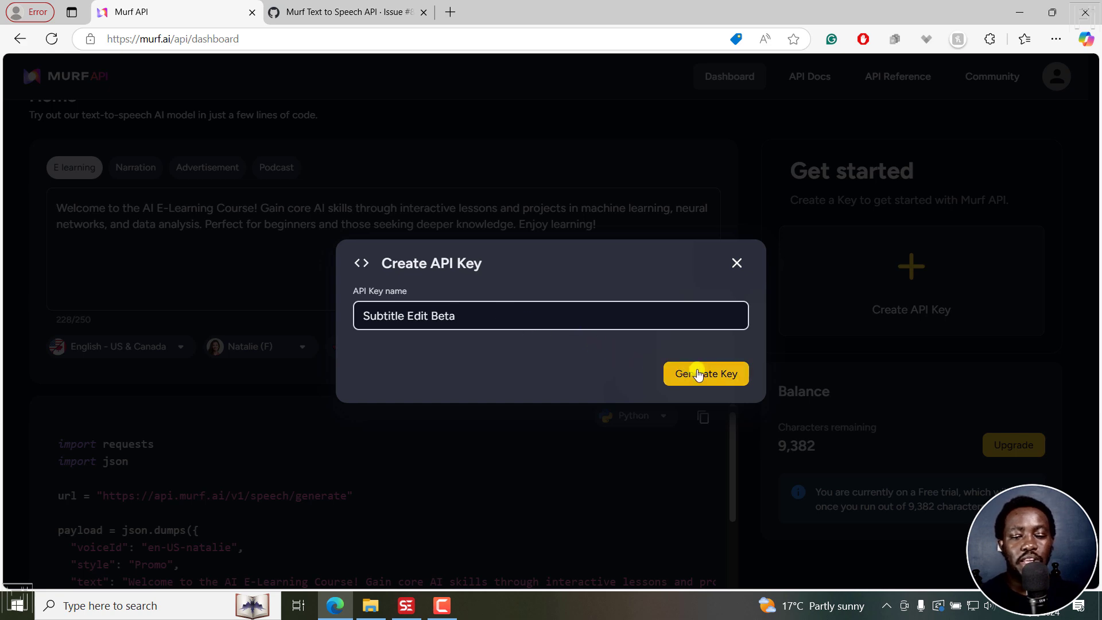
left_click(703, 376)
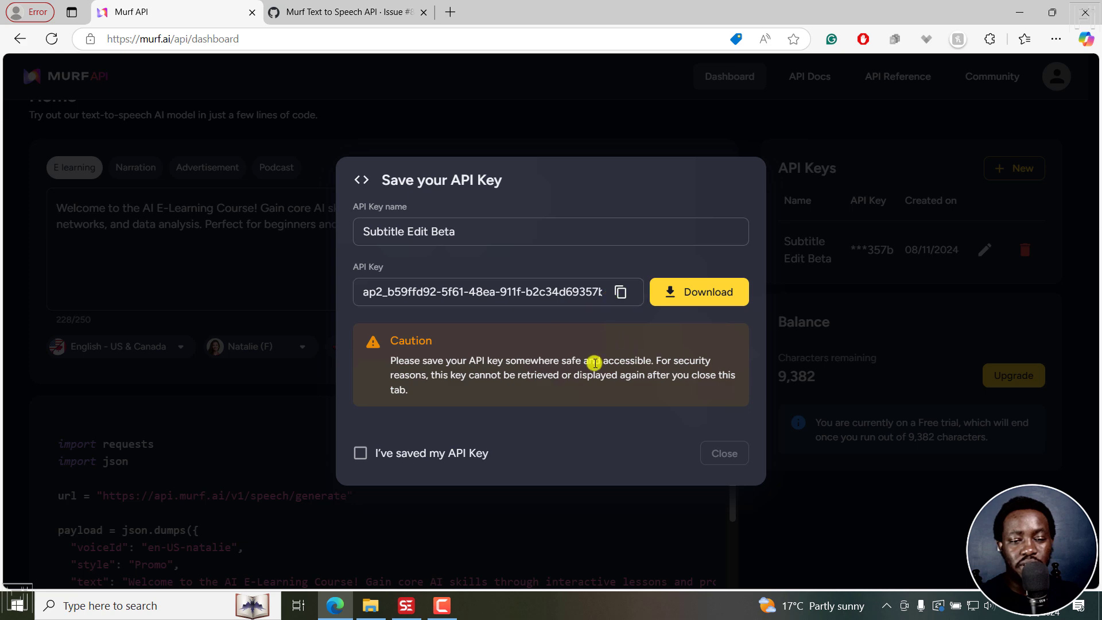
Step: Copy and download the new API key, acknowledge that it has been saved, and close the dialog
left_click(621, 294)
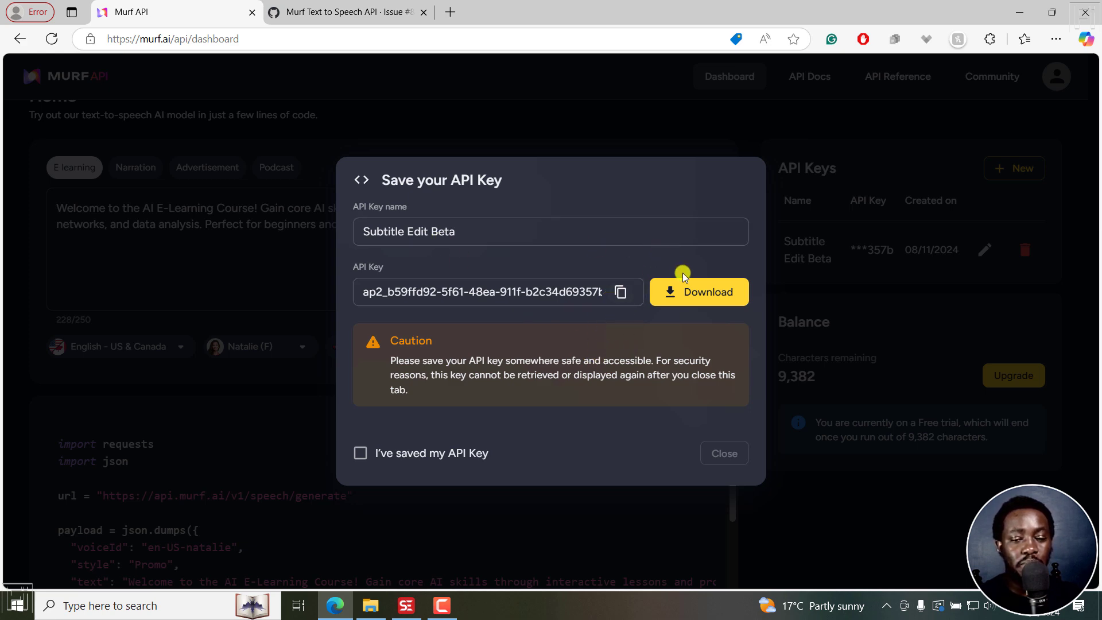
left_click(686, 292)
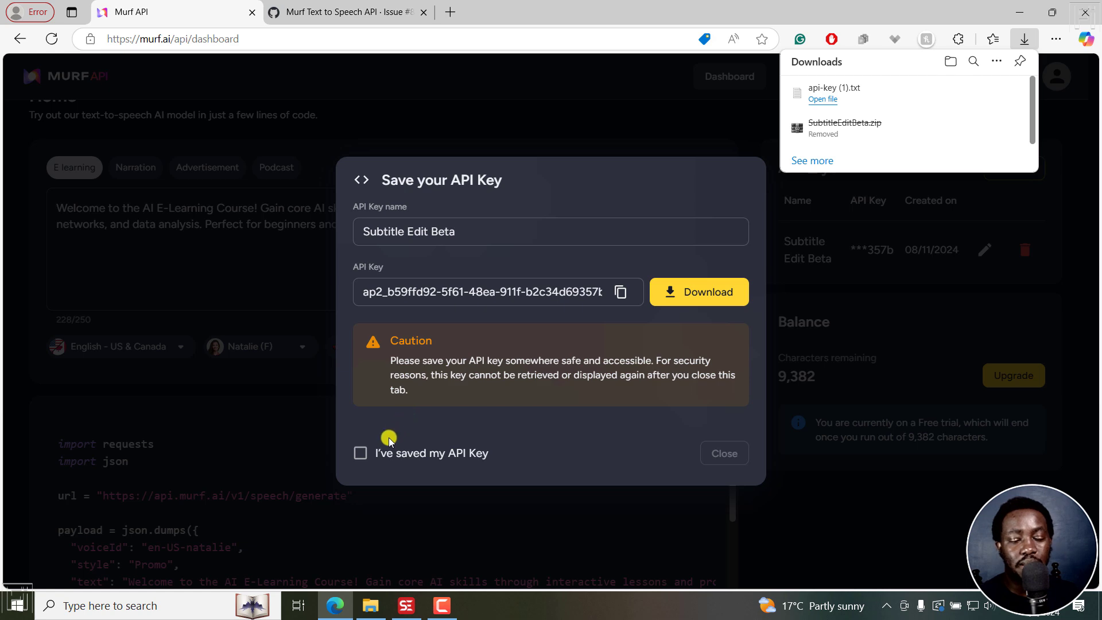
left_click(361, 454)
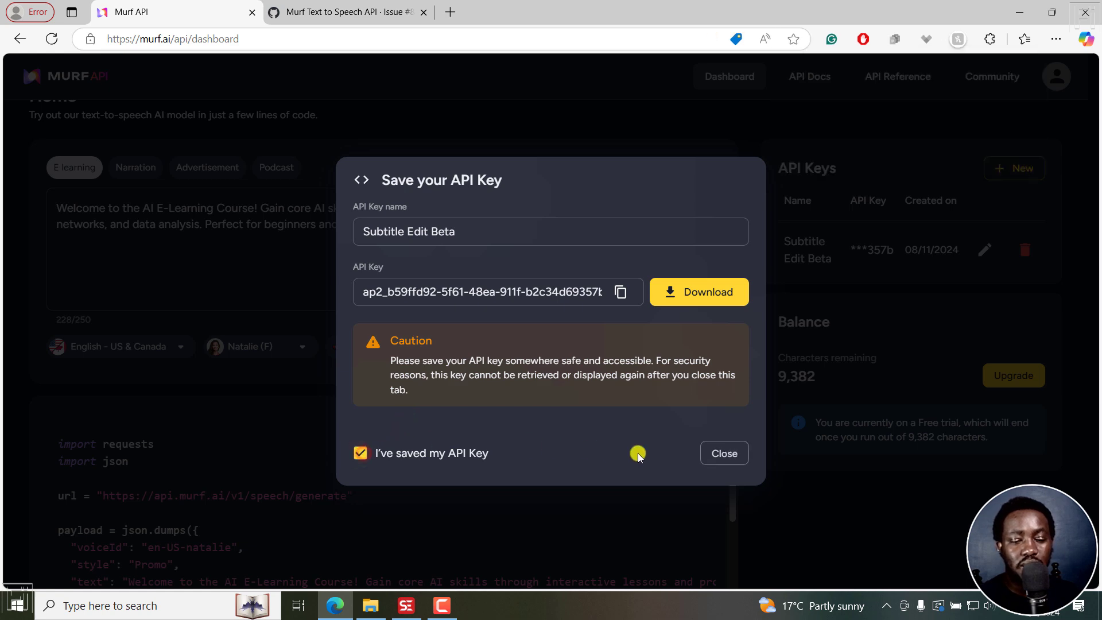
left_click(725, 454)
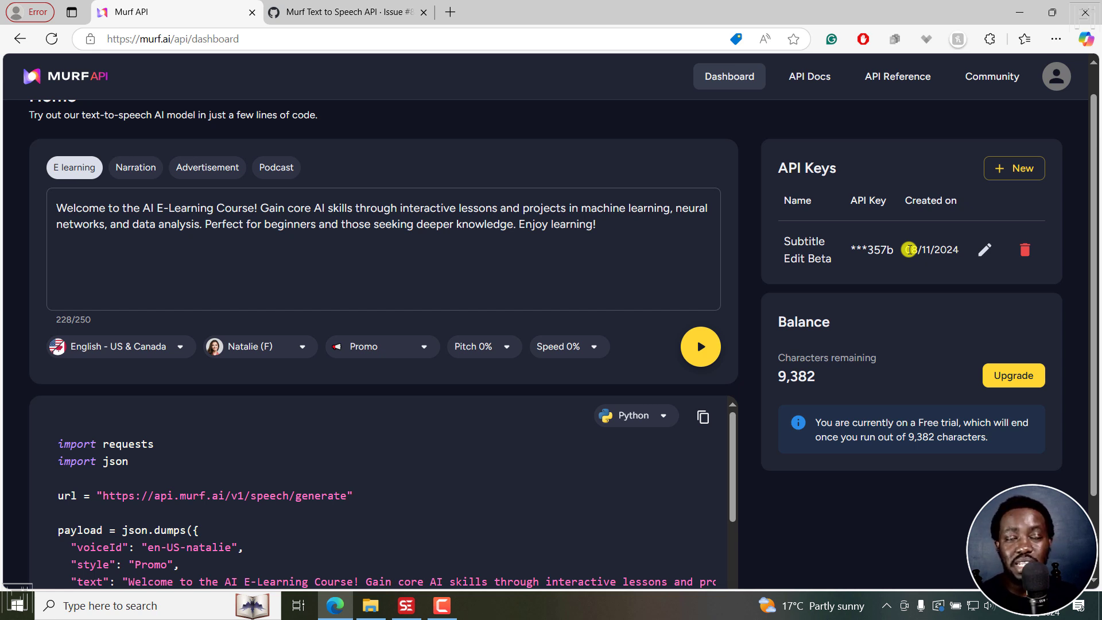
Step: Switch to Subtitle Edit, check the installed beta version in the program's About information, and close it
left_click(406, 606)
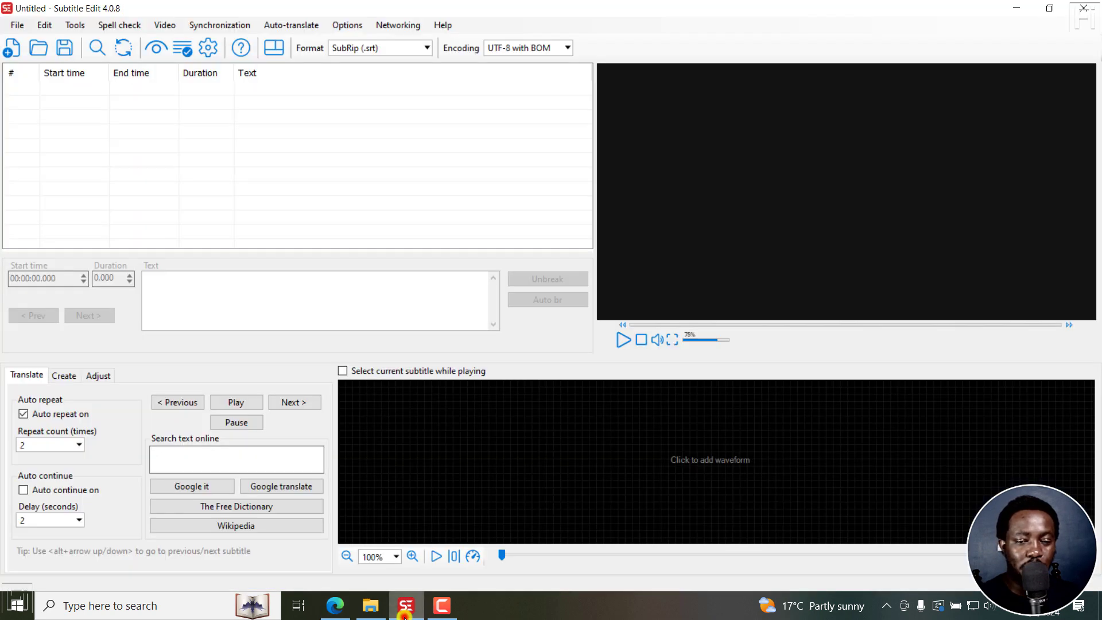
left_click(442, 26)
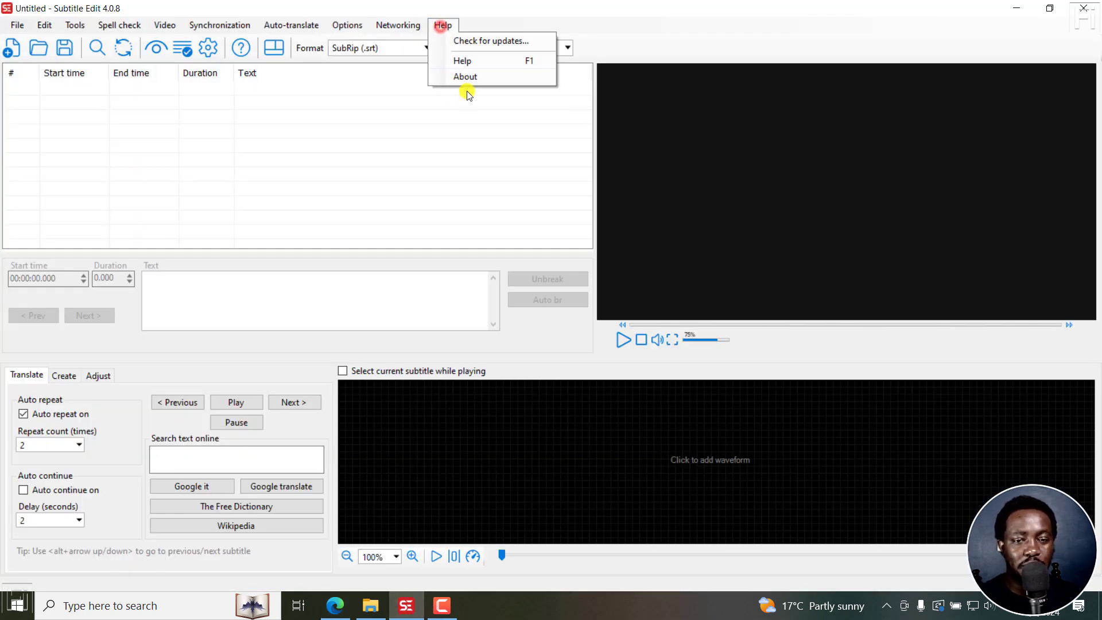
left_click(466, 77)
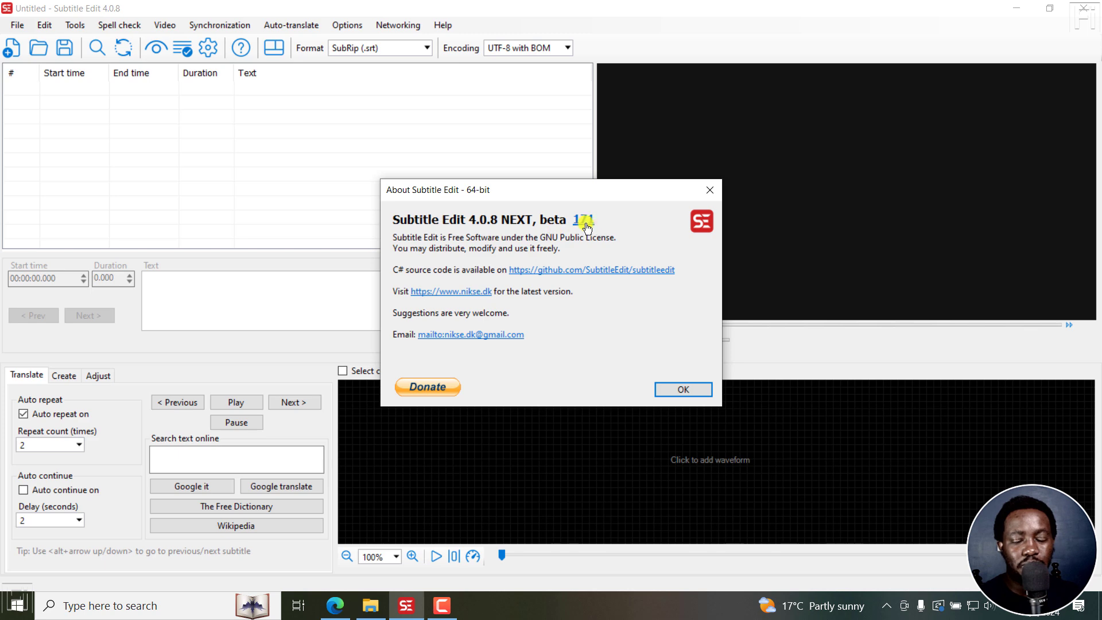
left_click(709, 193)
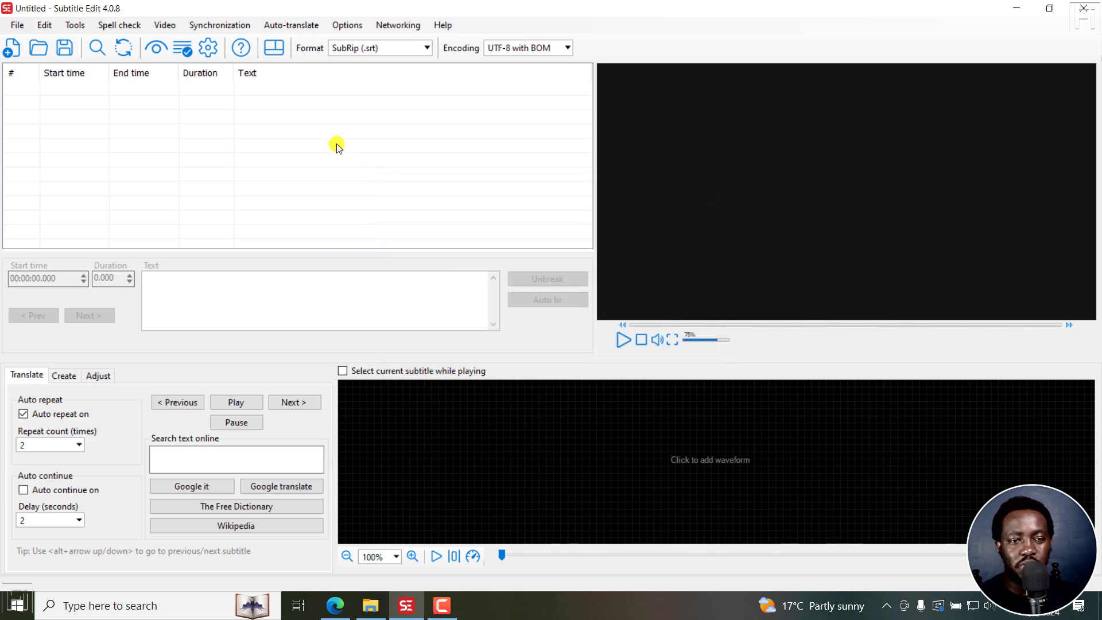
Step: Open the video file "PXL_20230309_131039070 - Vertical.mp4" from the Generate Video with Transparent Background folder
left_click(163, 24)
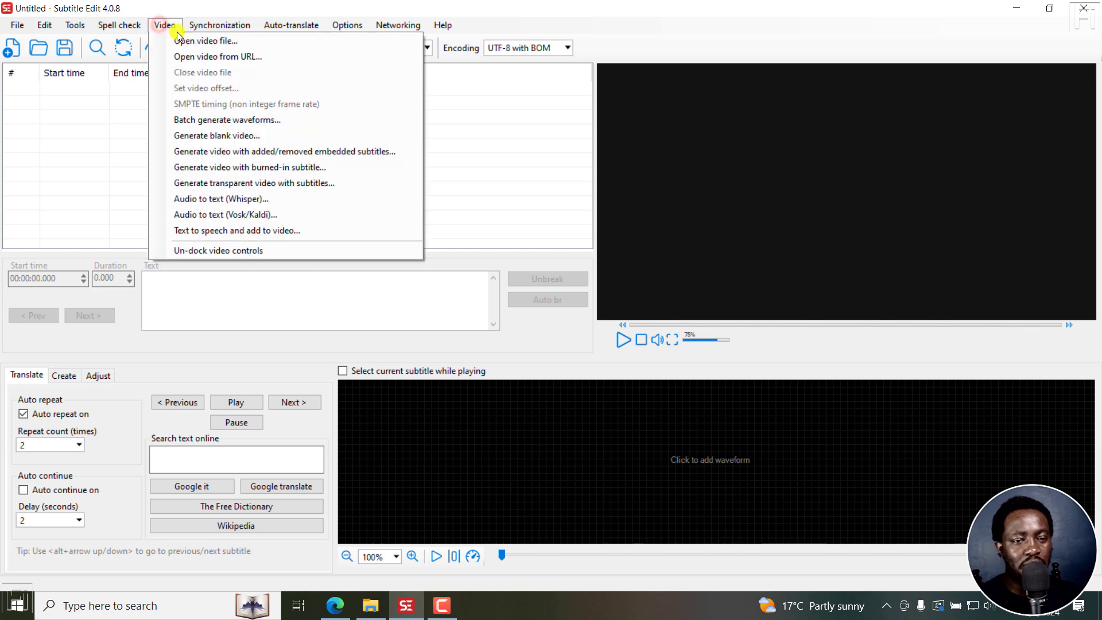
left_click(179, 39)
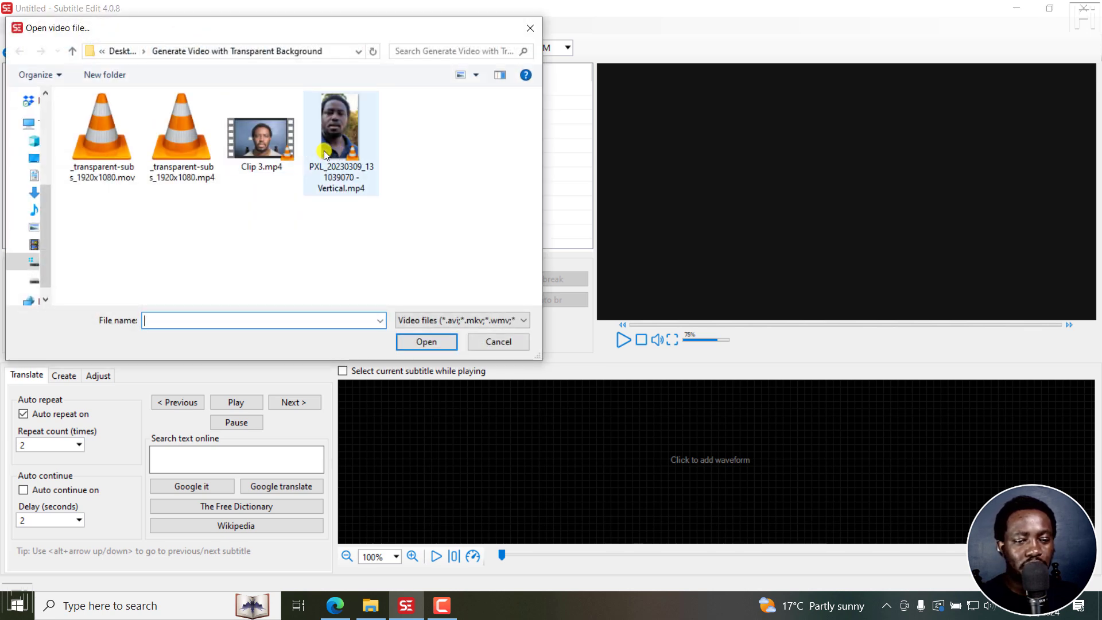
left_click(336, 126)
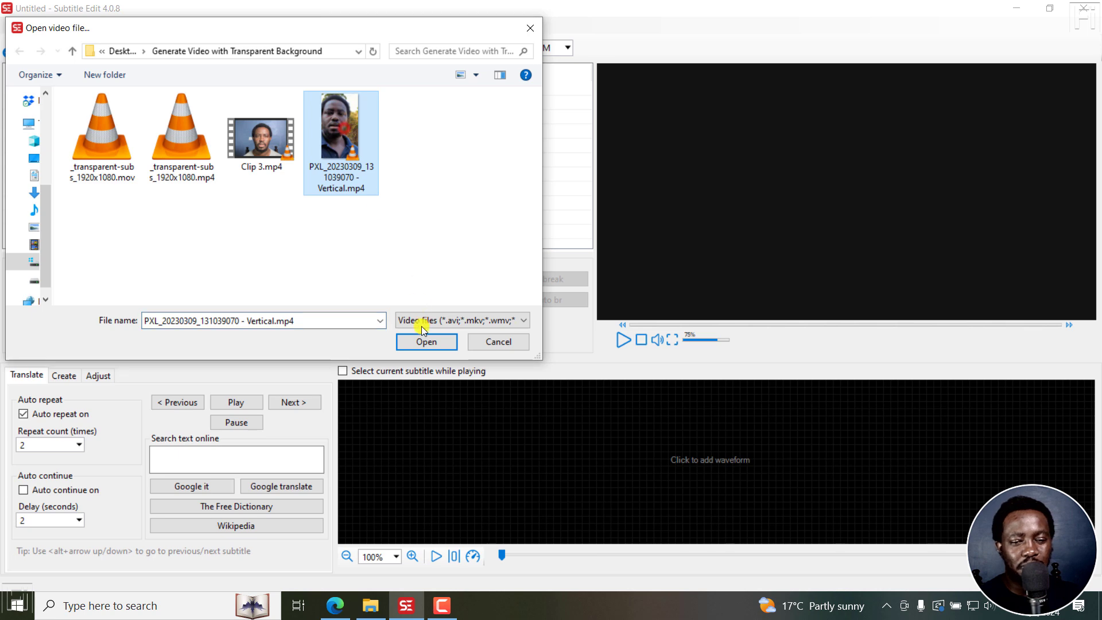
left_click(423, 341)
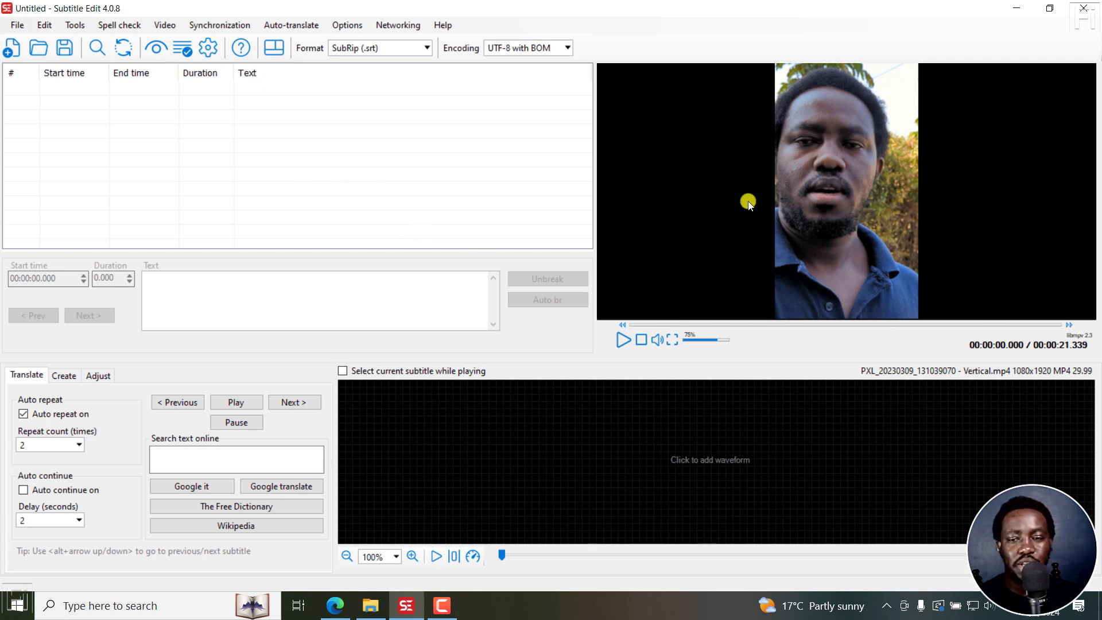
Step: Transcribe the loaded video's audio into subtitles with Whisper
left_click(164, 24)
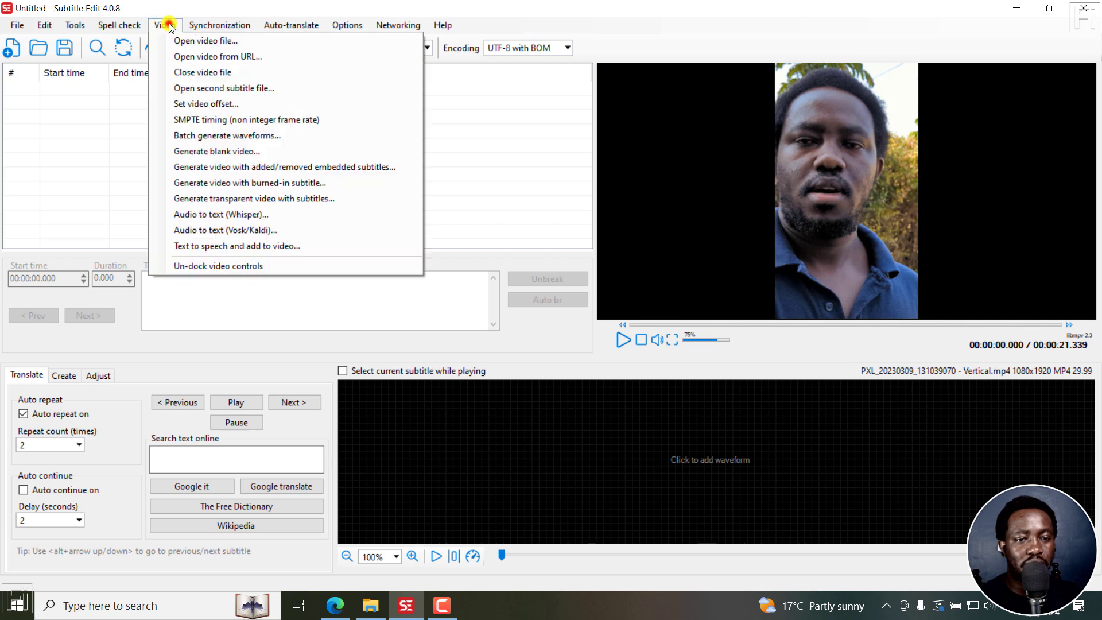
left_click(216, 213)
left_click(589, 330)
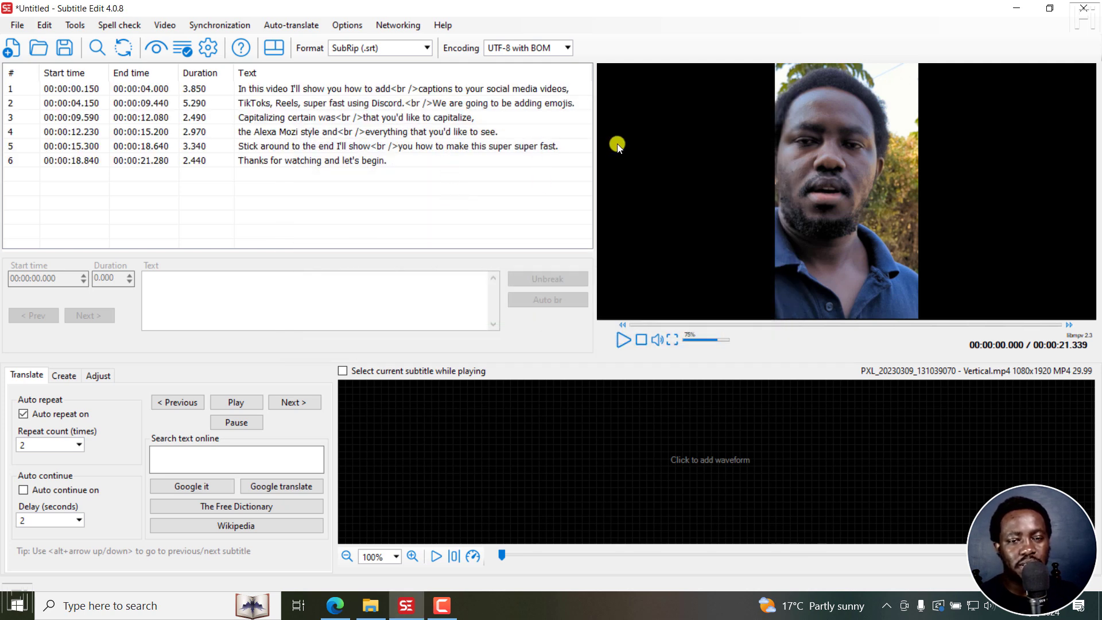
Step: Correct the second subtitle line by replacing "Discord" with "Descript"
left_click(369, 101)
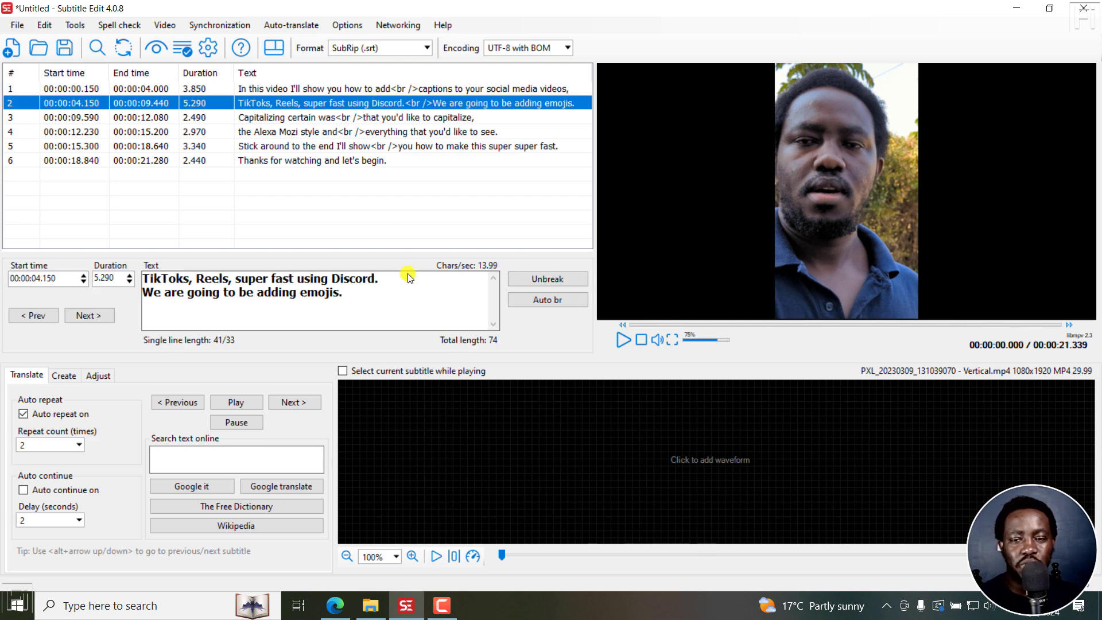
left_click(339, 276)
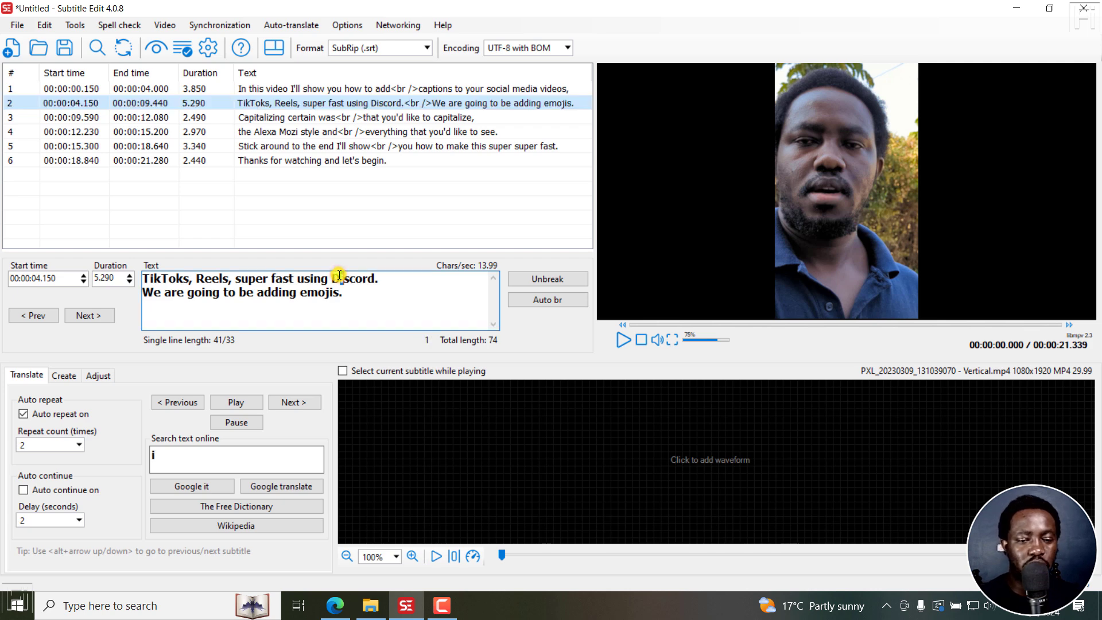
key("shift+Right")
key("shift+Right")
key("shift+Right")
key("shift+Right")
type("escr")
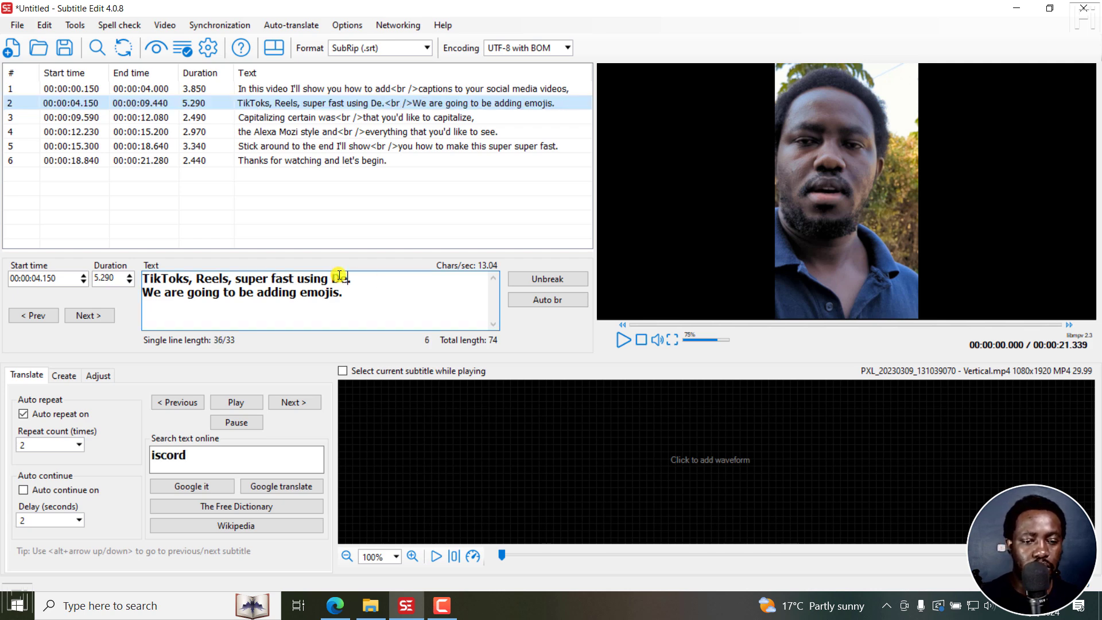
type("ipt")
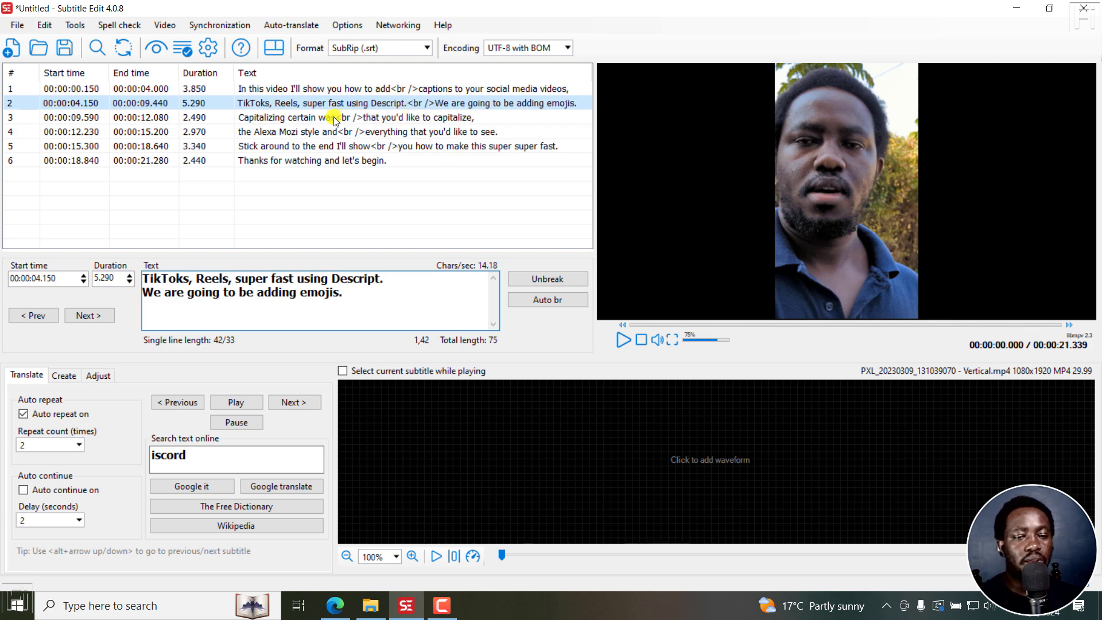
Step: Correct the fourth subtitle line by changing "Mozi" to "Harmozi"
left_click(287, 131)
left_click(211, 277)
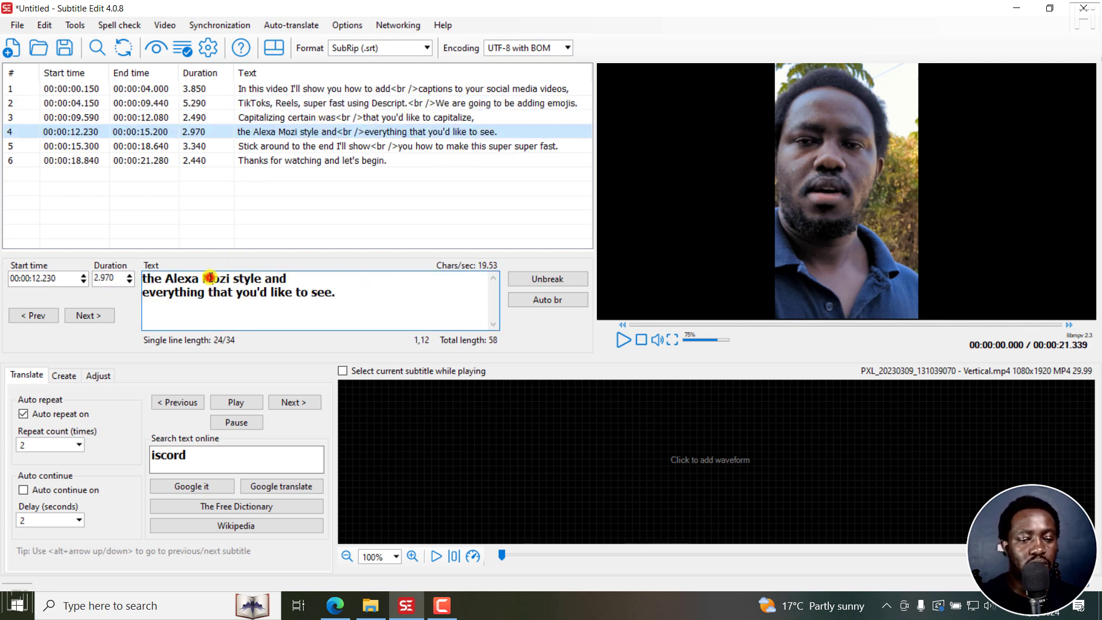
type("Har")
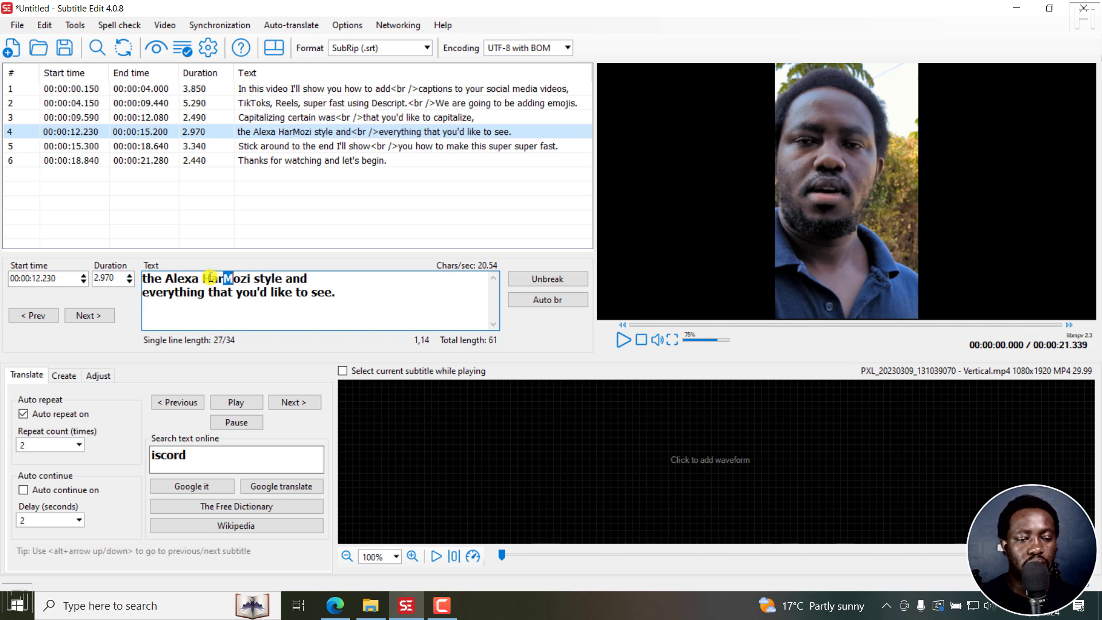
key("shift+Right")
type("rm")
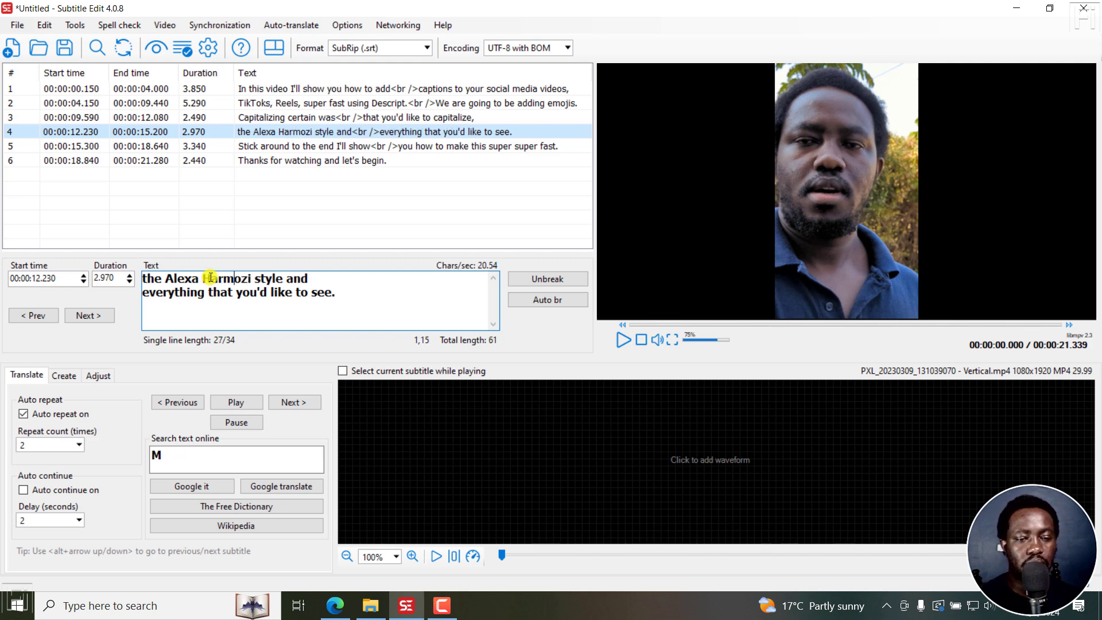
left_click(338, 296)
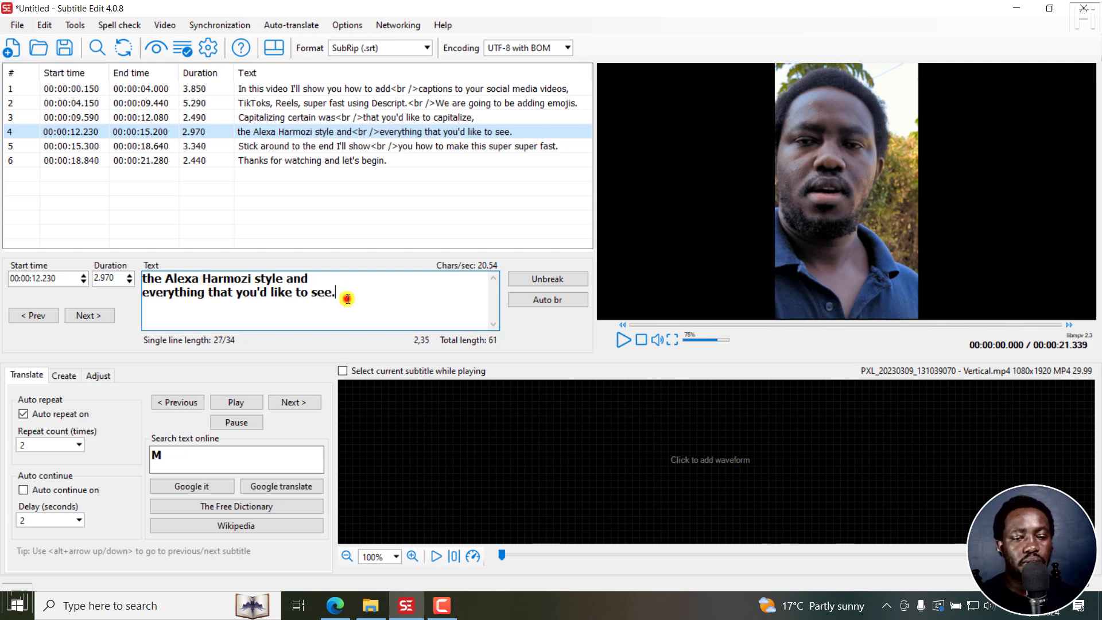
Step: Select the first subtitle line and generate the audio waveform for the video
left_click(351, 87)
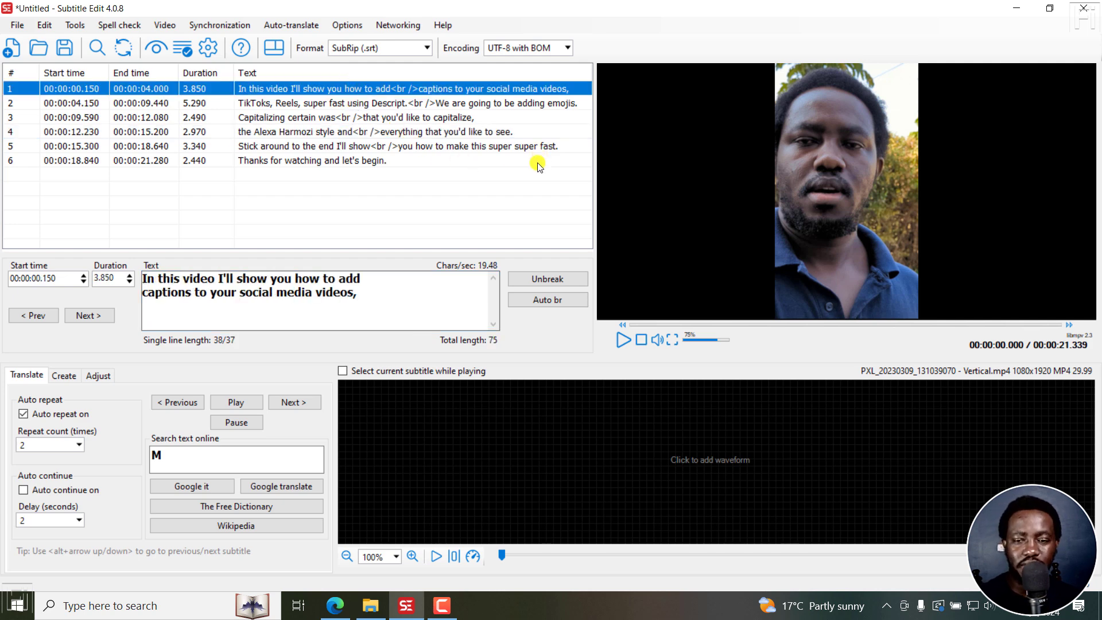
left_click(716, 442)
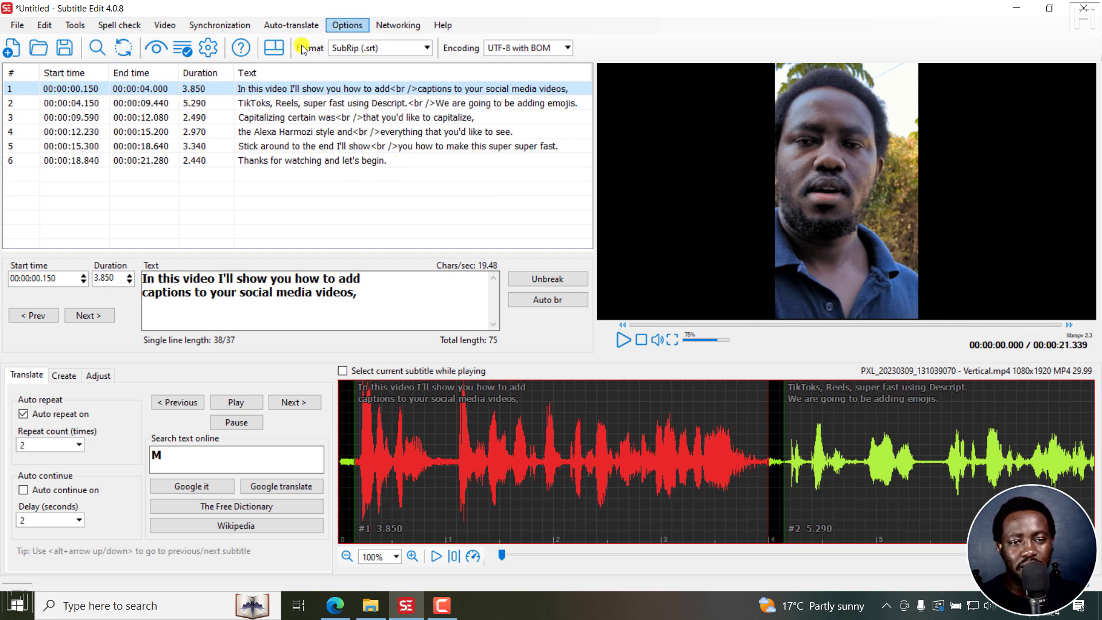
Step: Open the text to speech settings for the video and choose the Murf (online/pay/good) engine
left_click(164, 25)
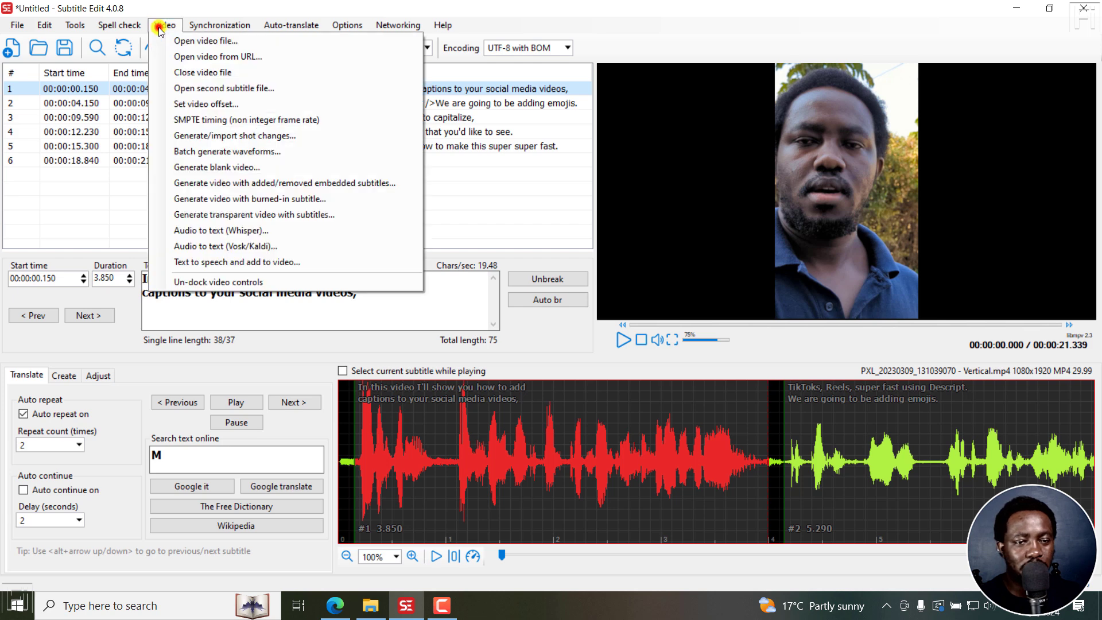
left_click(253, 263)
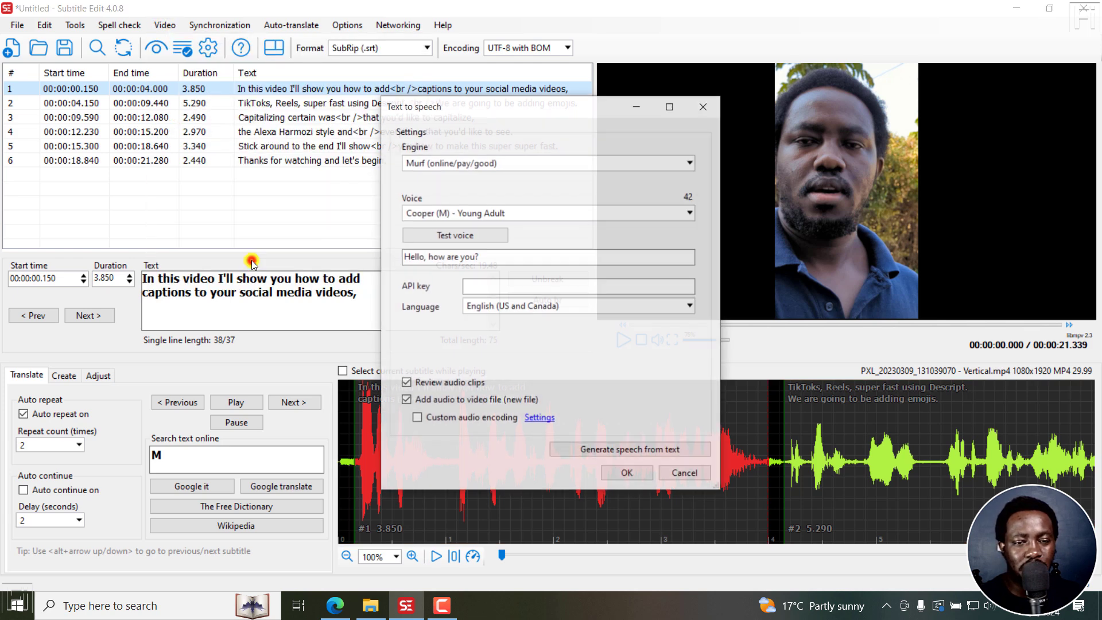
left_click(453, 165)
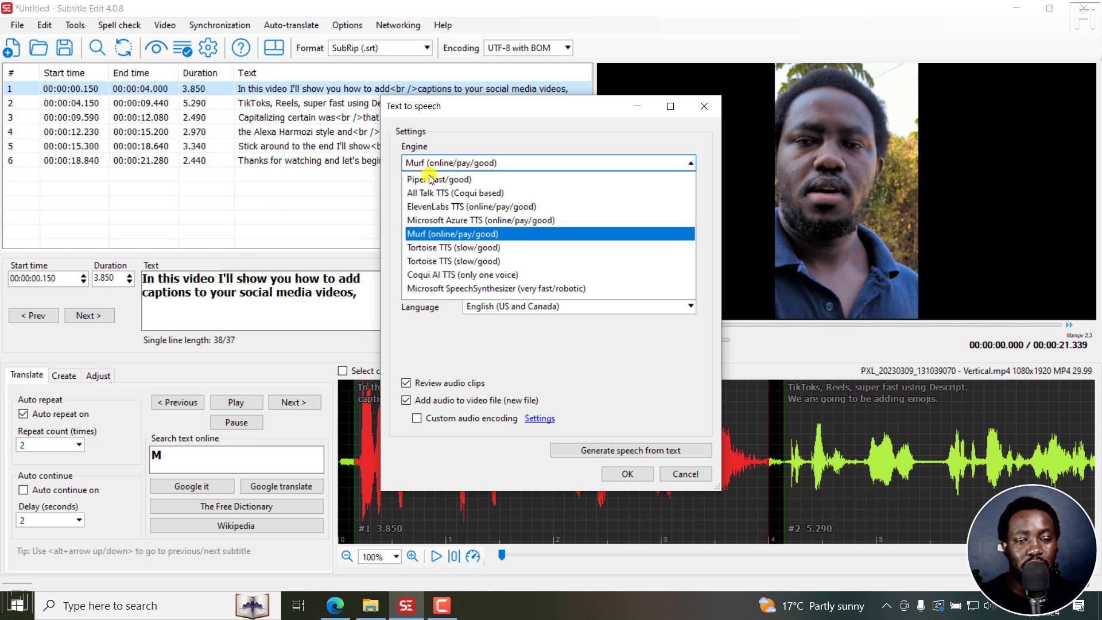
left_click(425, 234)
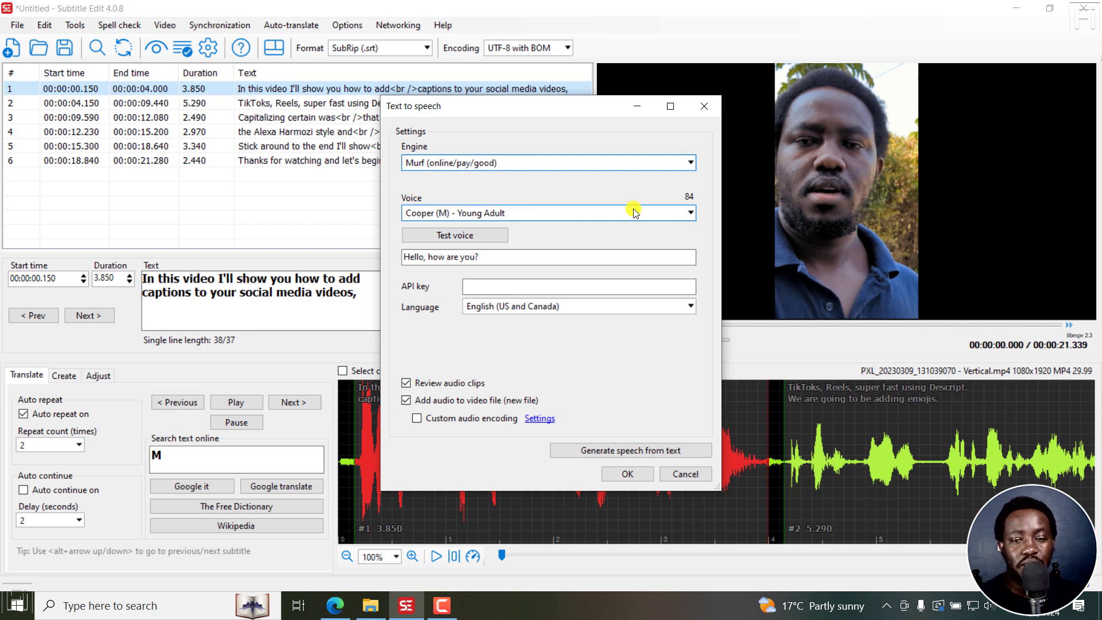
Step: Browse the full list of Murf voices offered for English (US and Canada) without changing the selection
left_click(692, 214)
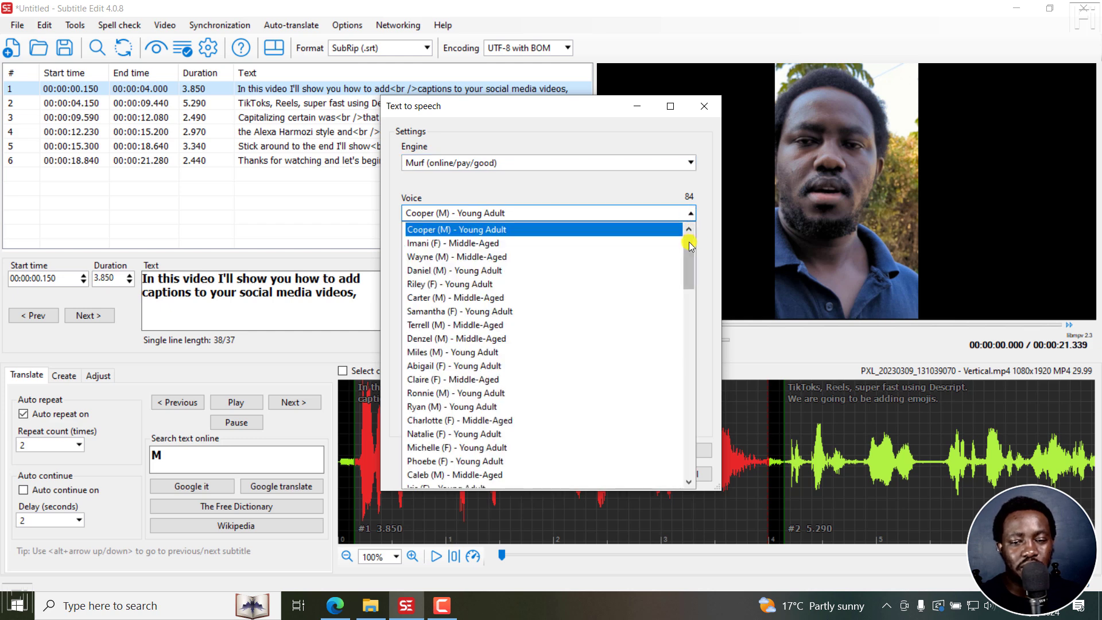
left_click_drag(689, 242, 683, 445)
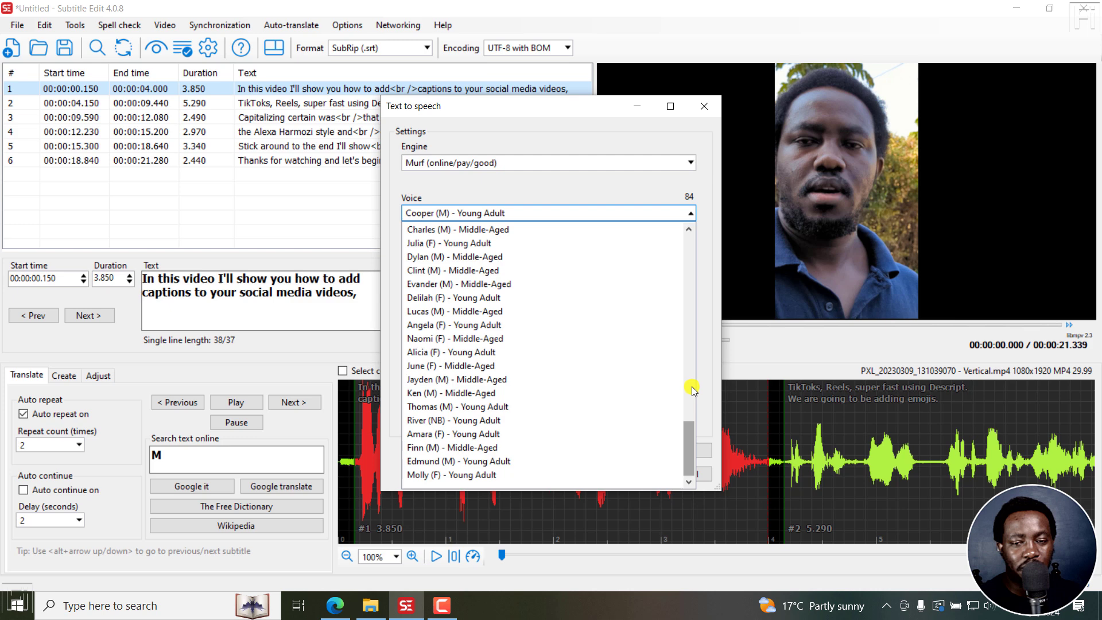
left_click(626, 194)
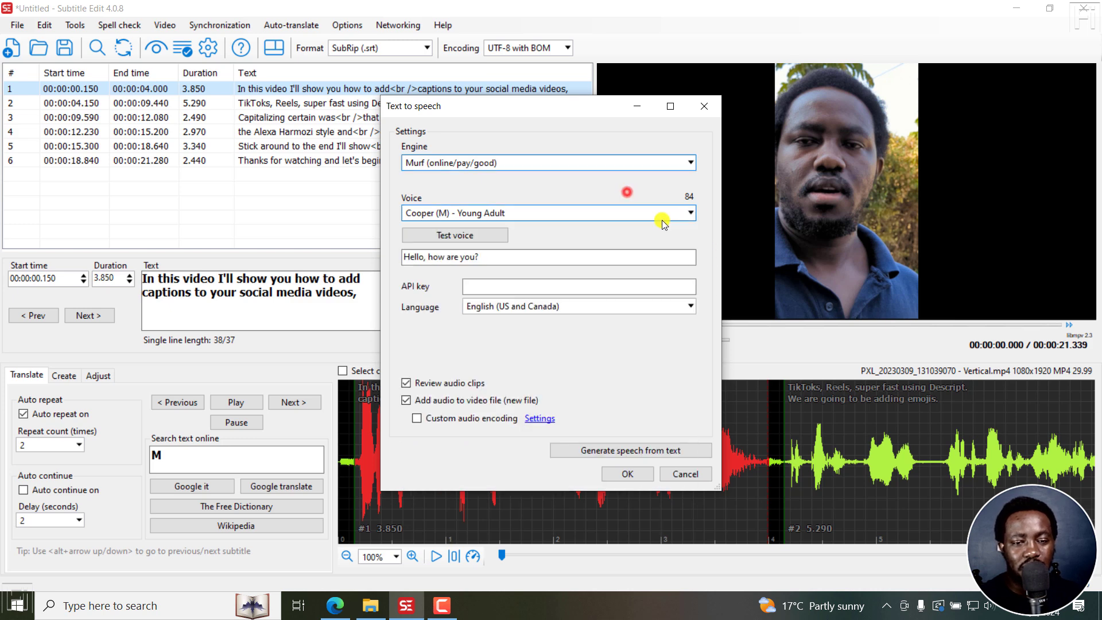
Step: Set the speech language to France and look through the voices offered for it
left_click(690, 306)
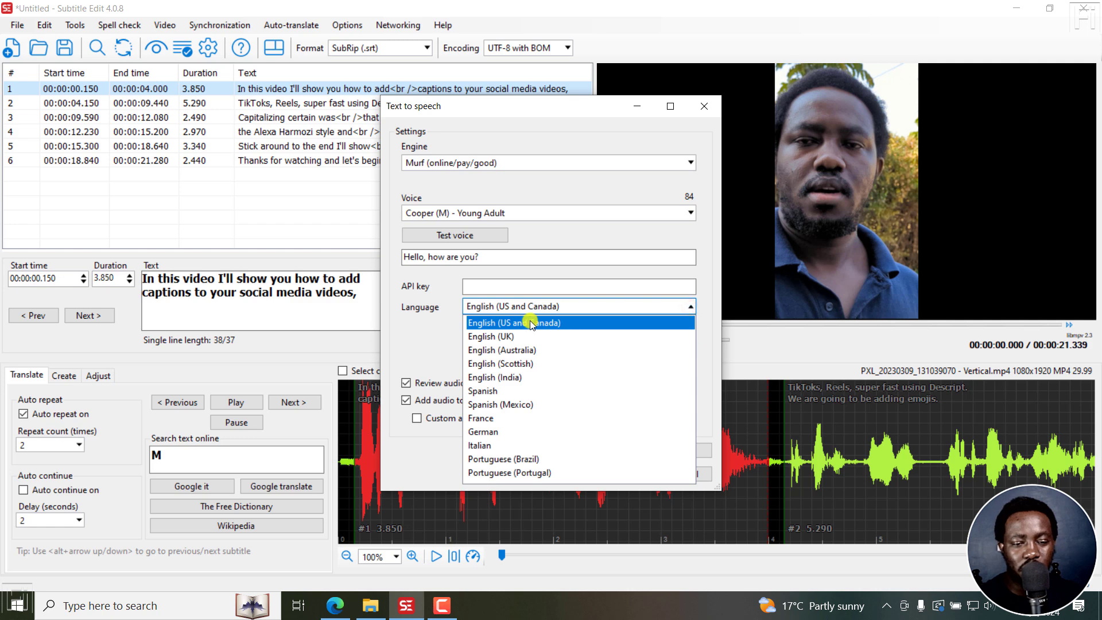
left_click(480, 419)
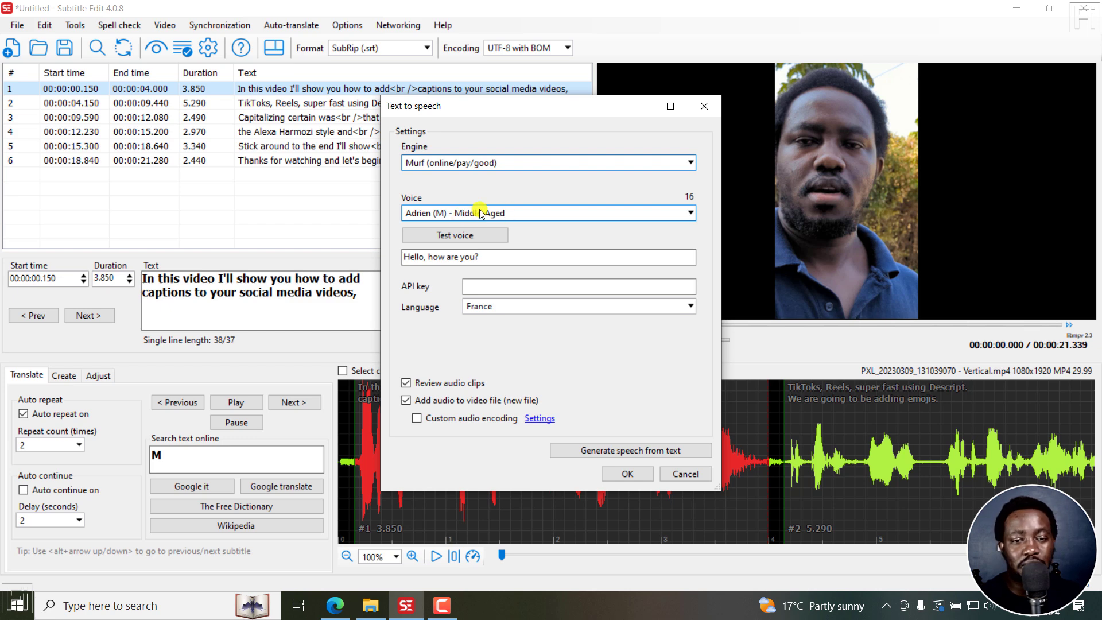
left_click(691, 214)
left_click(689, 213)
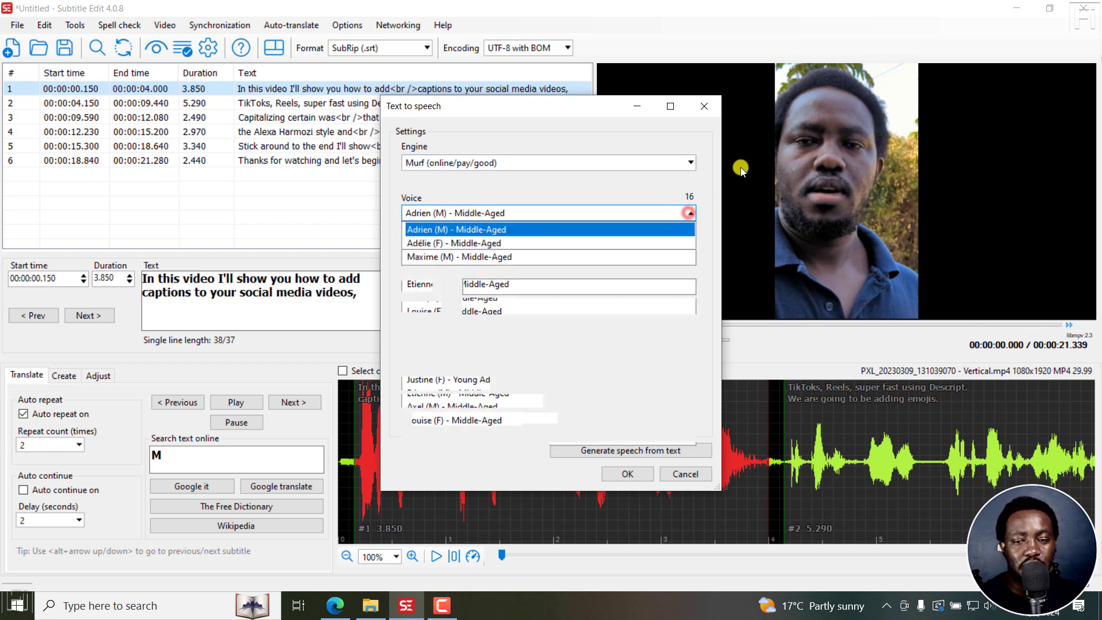
left_click(685, 213)
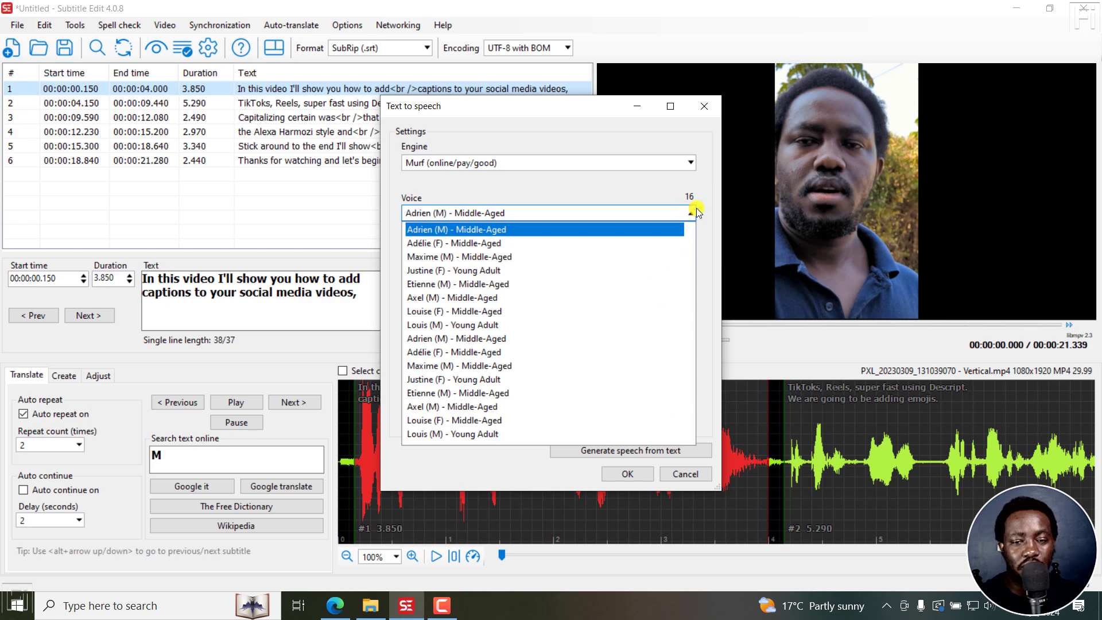
left_click(710, 184)
Step: Set the speech language to Italian and look through the voices offered for it
left_click(523, 307)
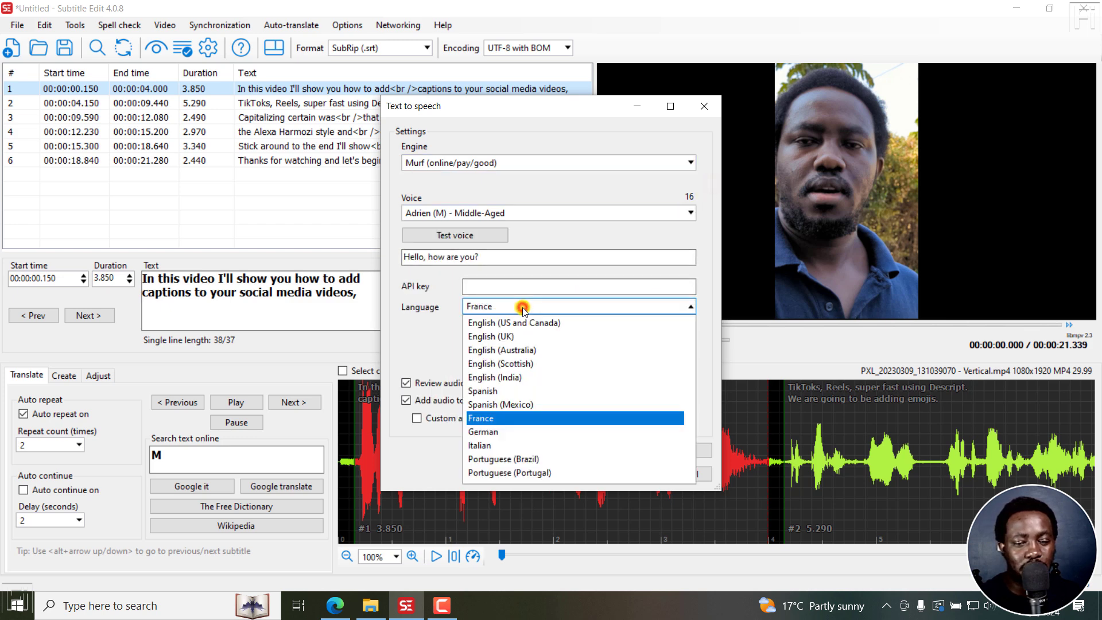
left_click(479, 446)
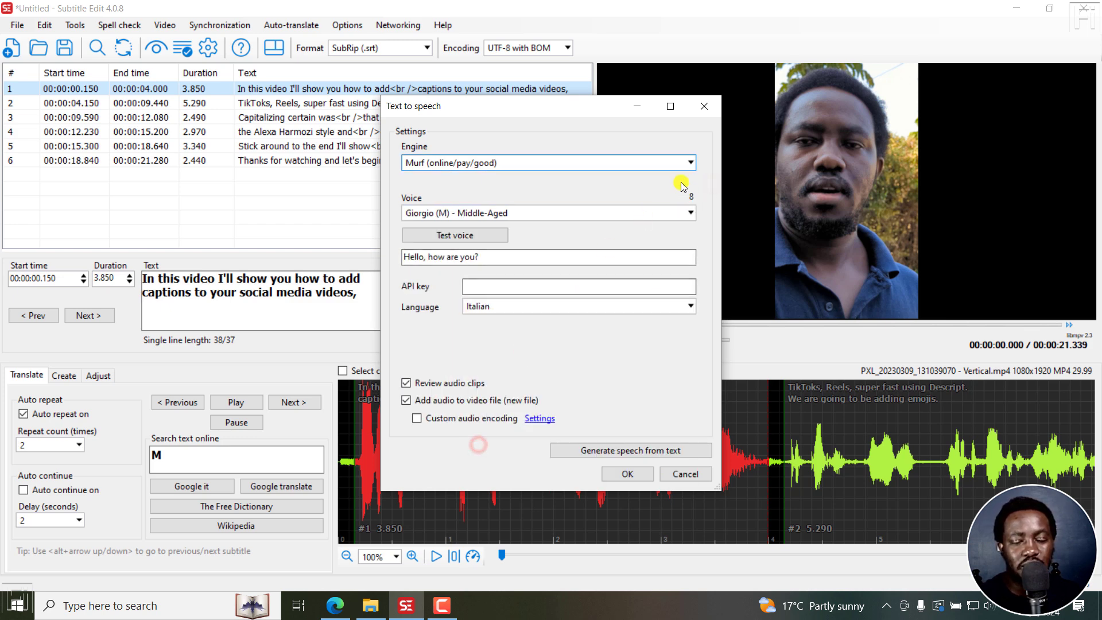
left_click(683, 214)
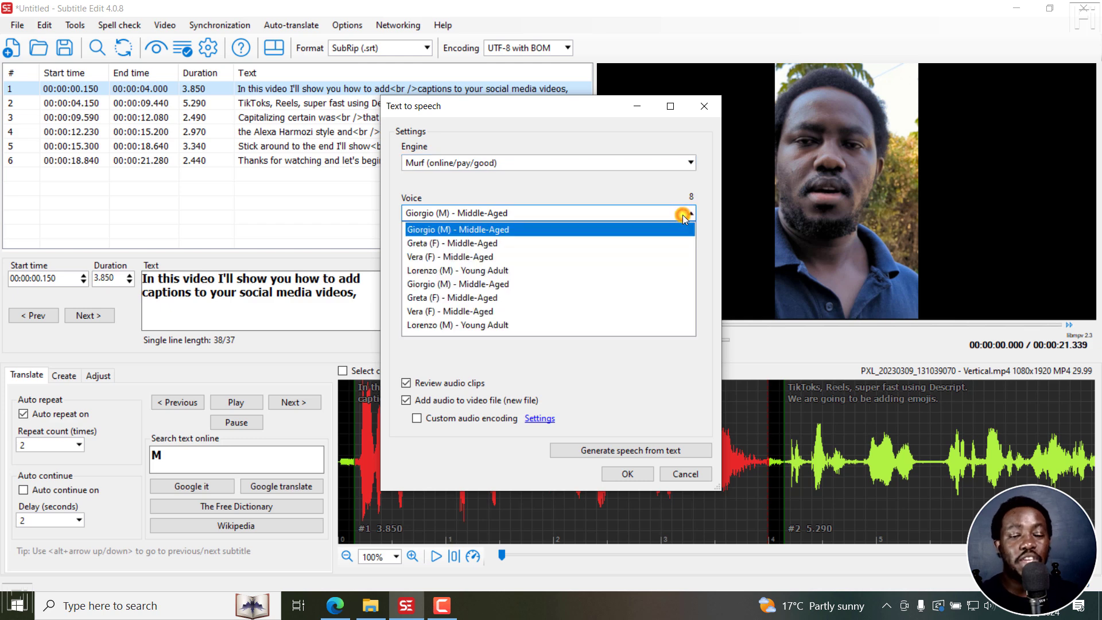
left_click(660, 160)
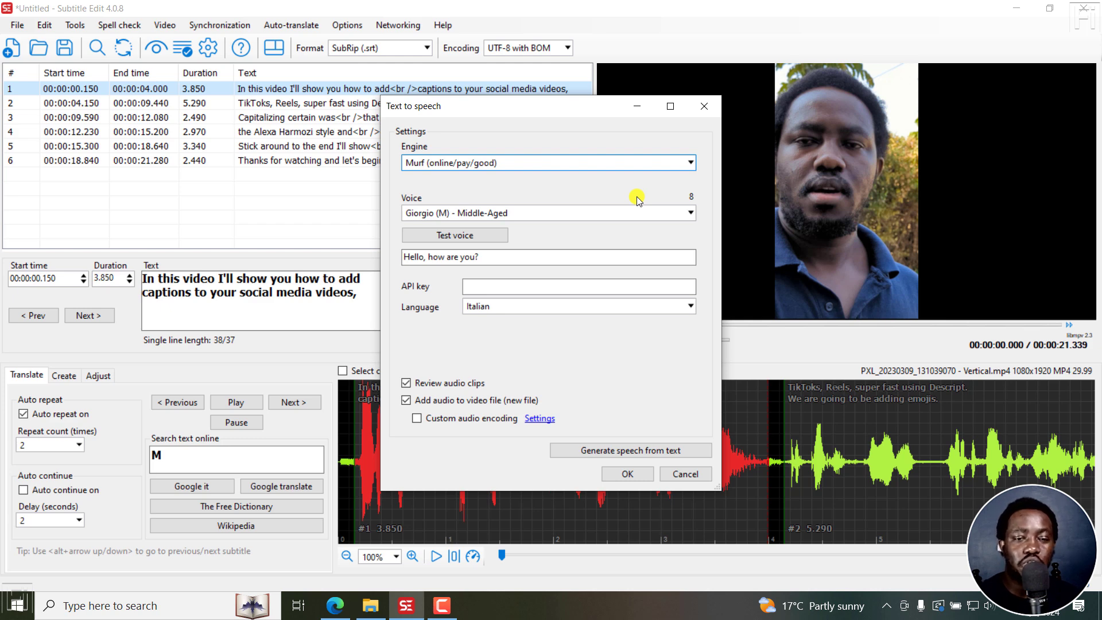
Step: Set the speech language to Portuguese (Brazil) and look through the voices offered for it
left_click(689, 213)
left_click(688, 213)
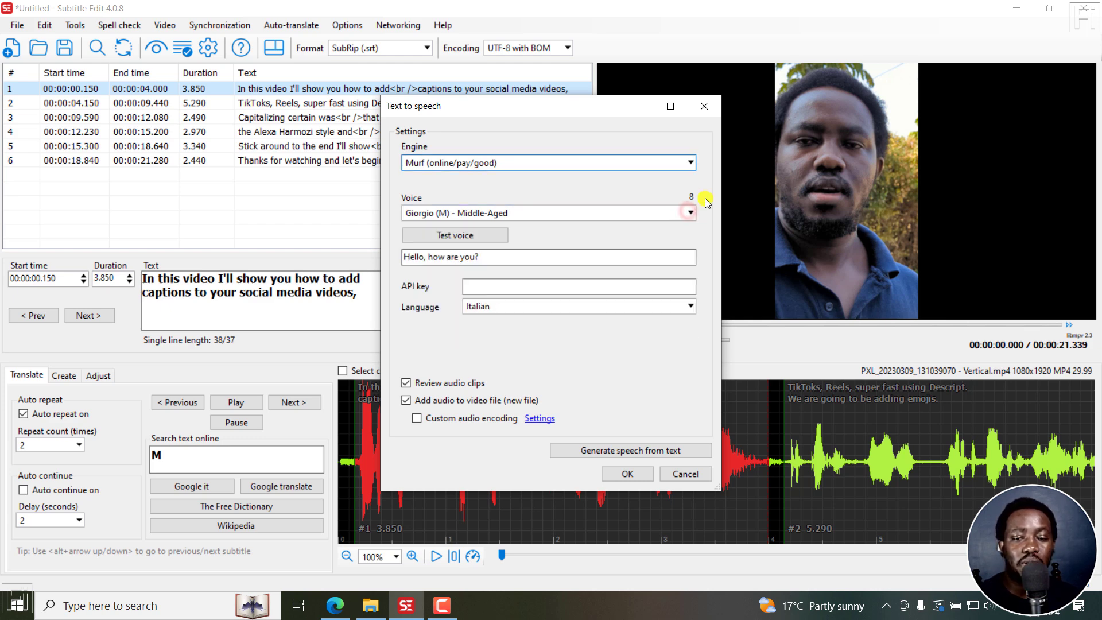
left_click(585, 315)
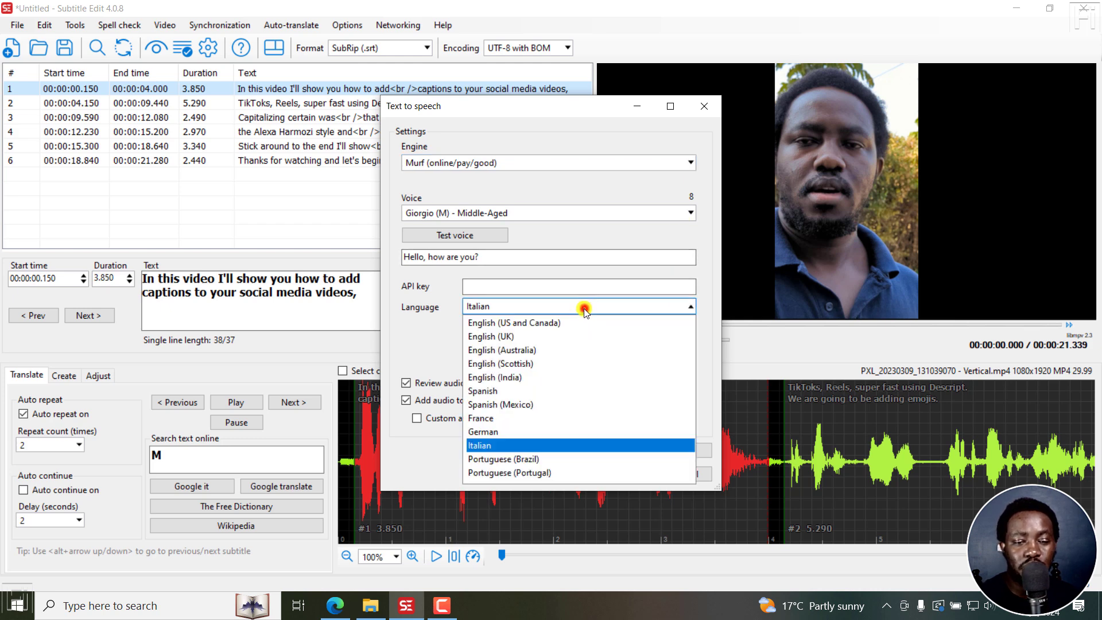
left_click(522, 459)
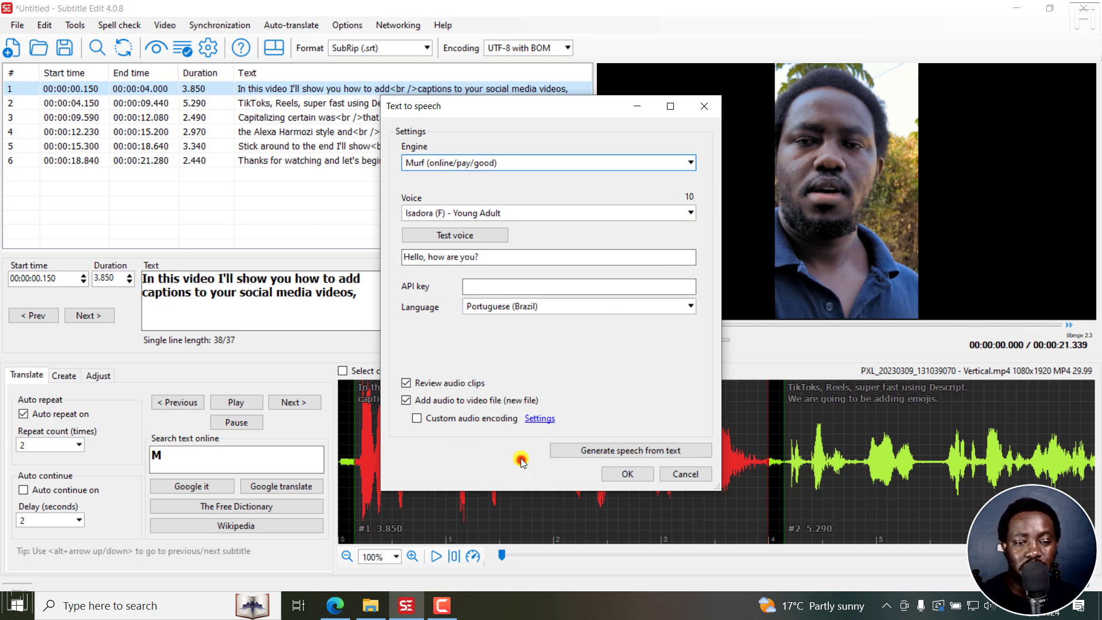
left_click(549, 215)
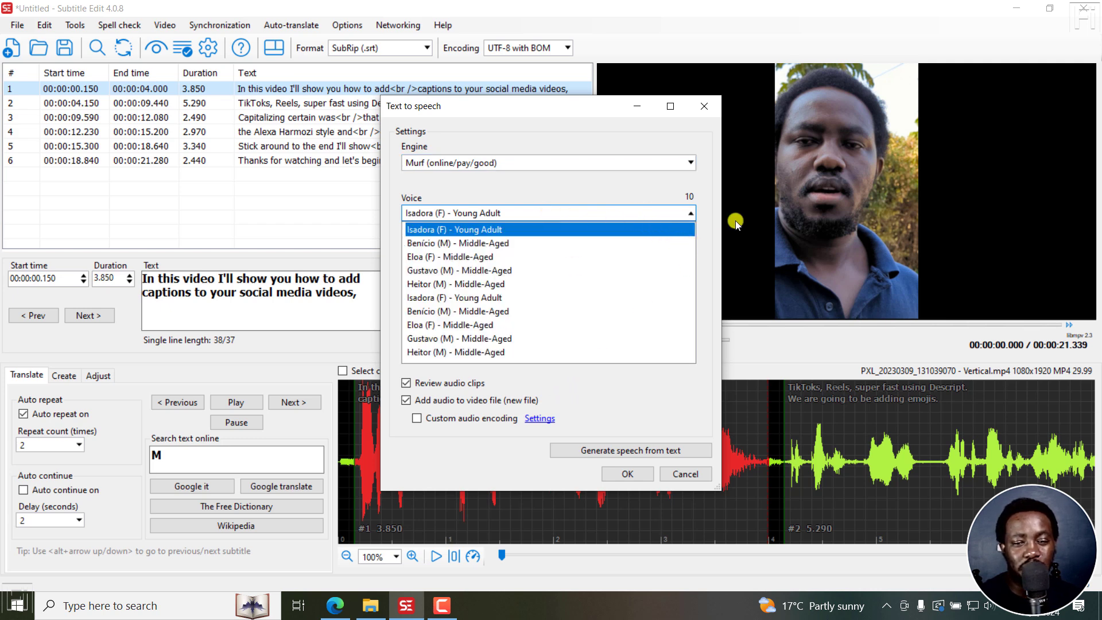
left_click(586, 384)
Step: Set the speech language to English (US and Canada) and keep Cooper (M) - Young Adult as the voice
left_click(613, 307)
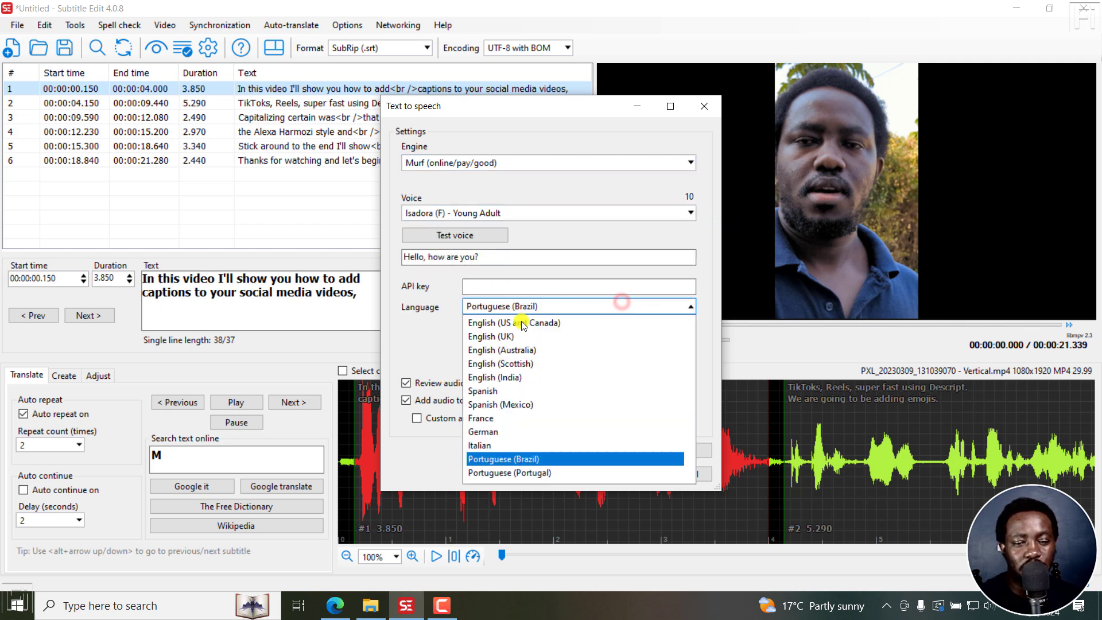
left_click(485, 323)
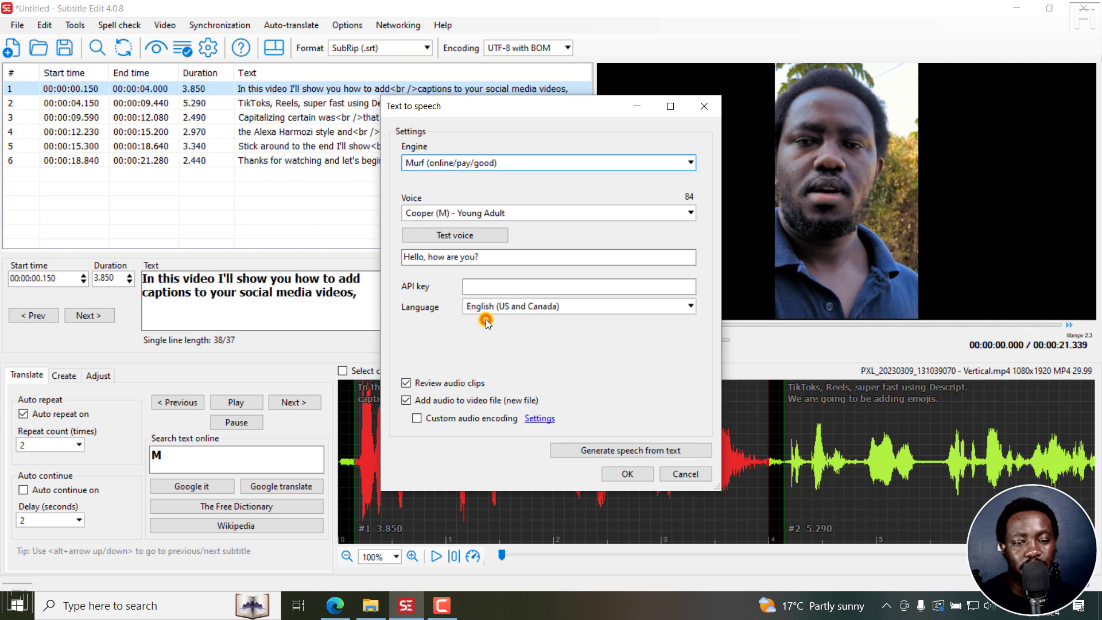
left_click(691, 212)
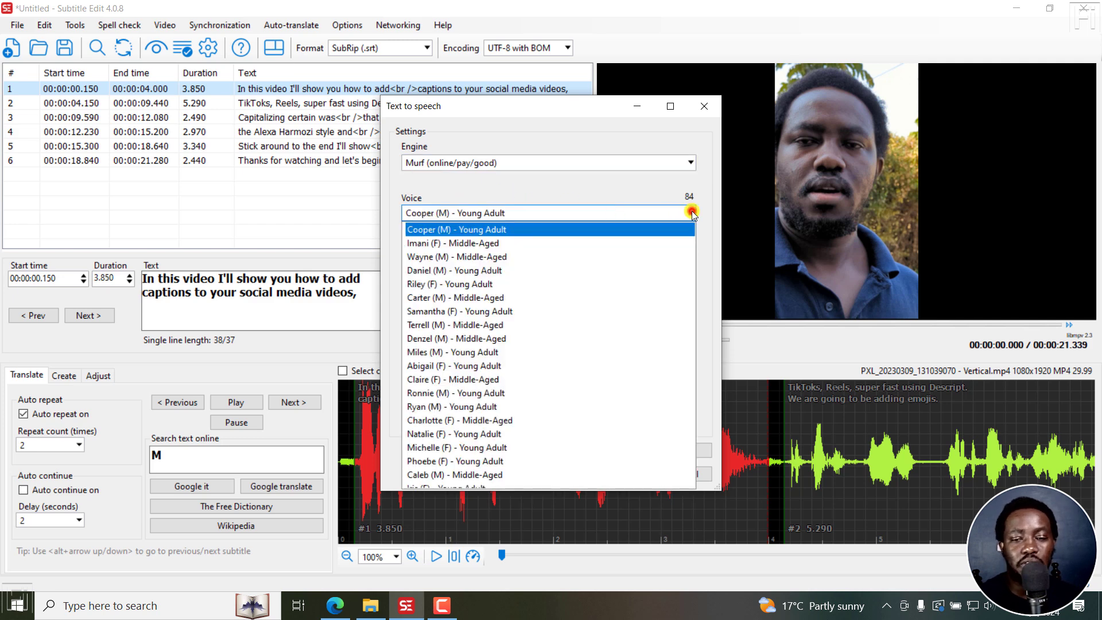
left_click(690, 171)
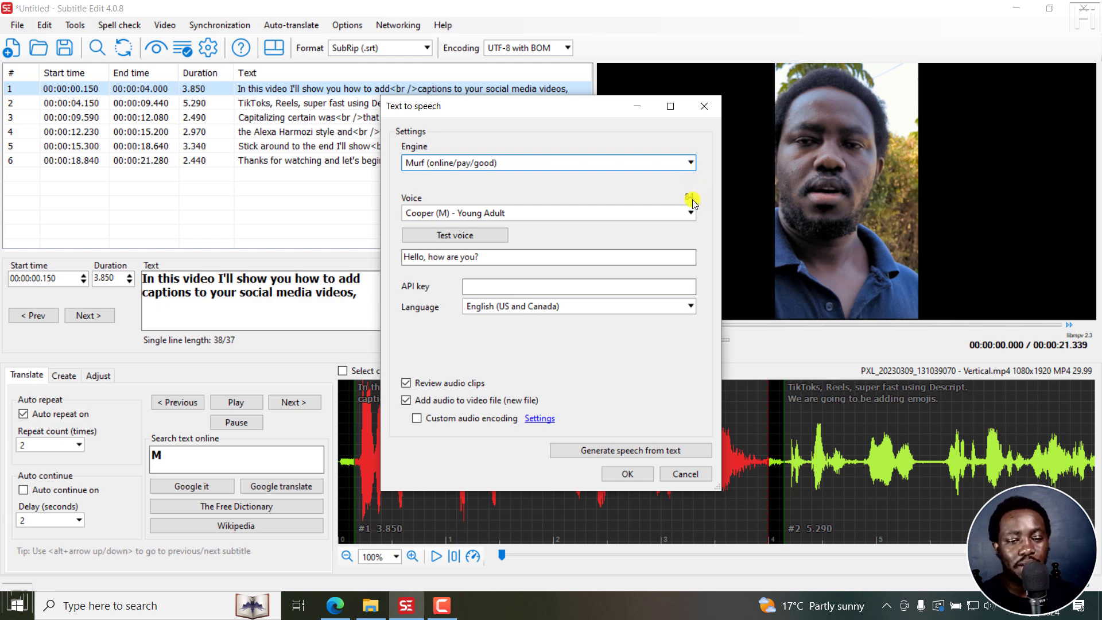
Step: Paste the Murf API key into the text to speech settings and generate speech from the subtitles
left_click(508, 286)
key("ctrl+v")
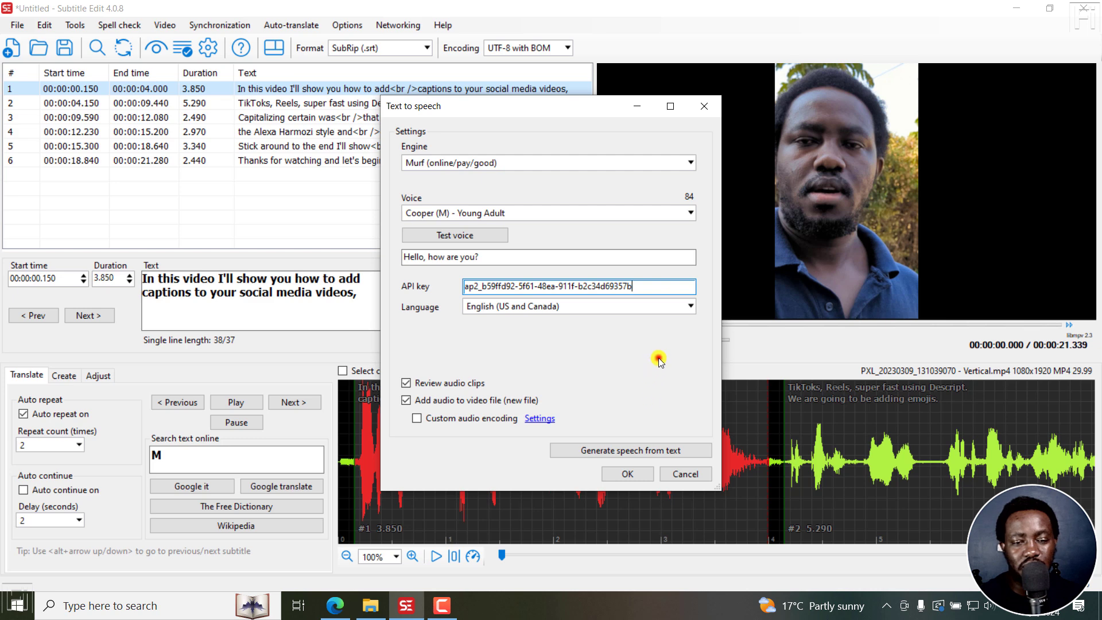
left_click(619, 451)
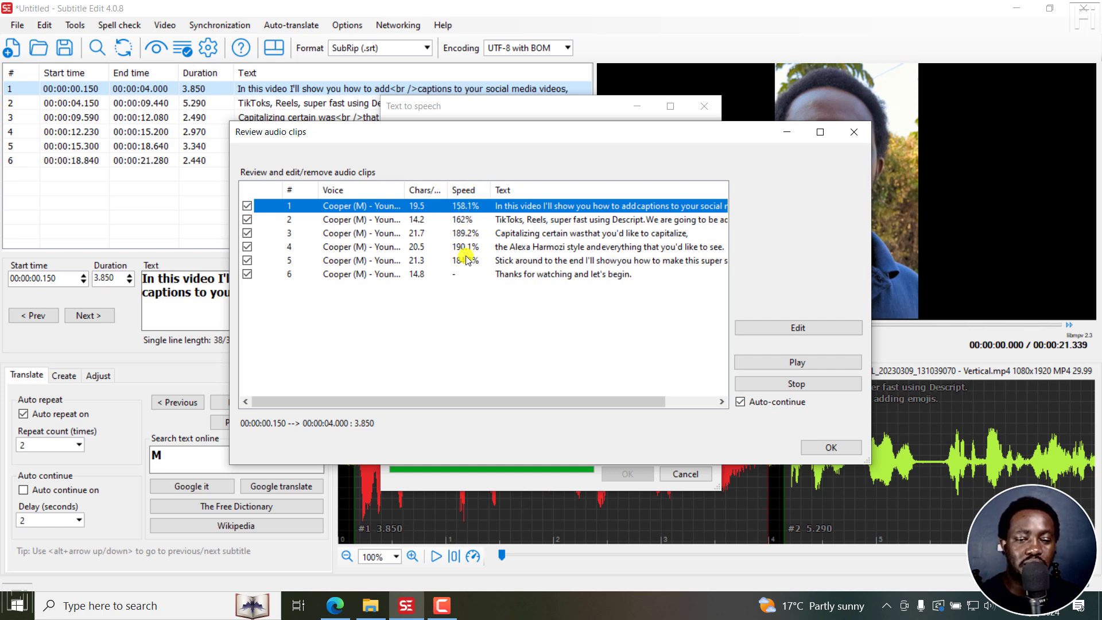
Step: Play the generated audio clips from the first line on and inspect the last clip's edit options without changing anything
left_click(776, 360)
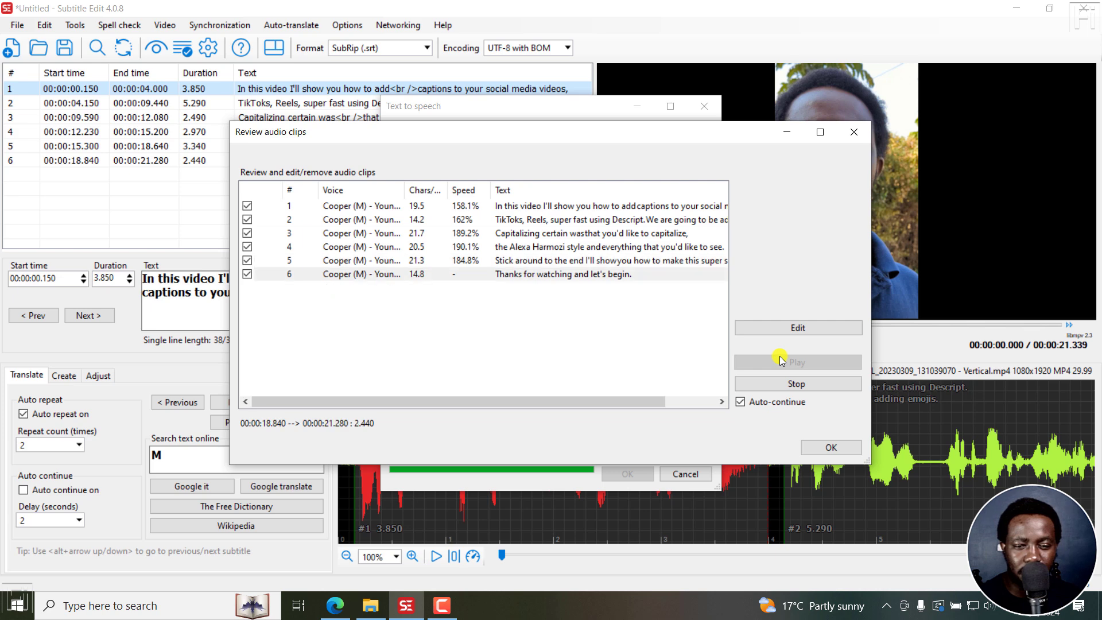
left_click(463, 274)
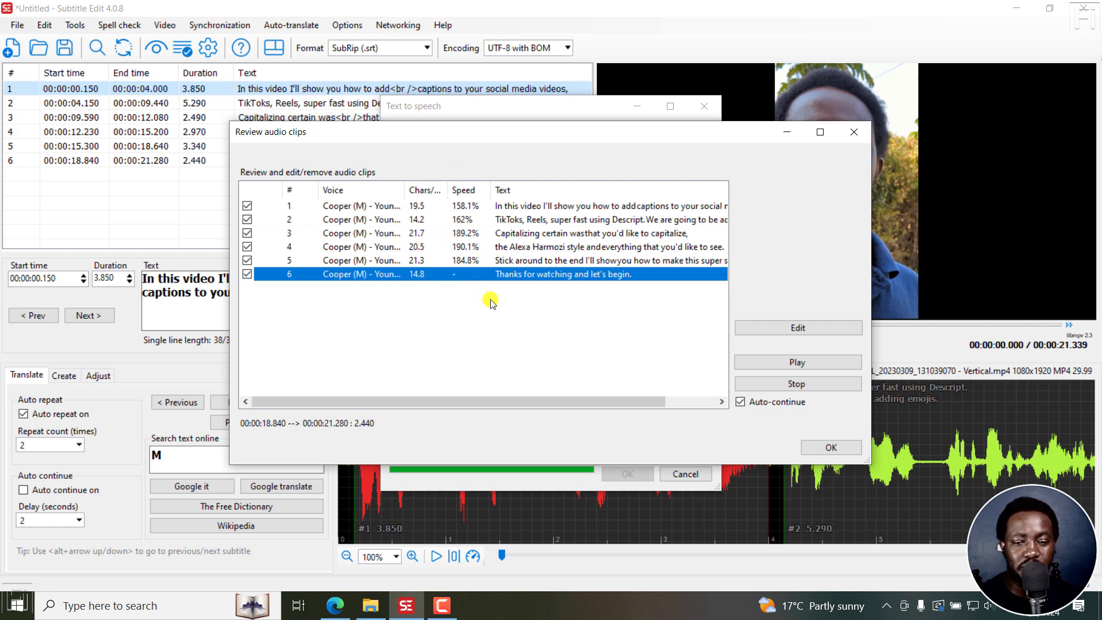
left_click(798, 327)
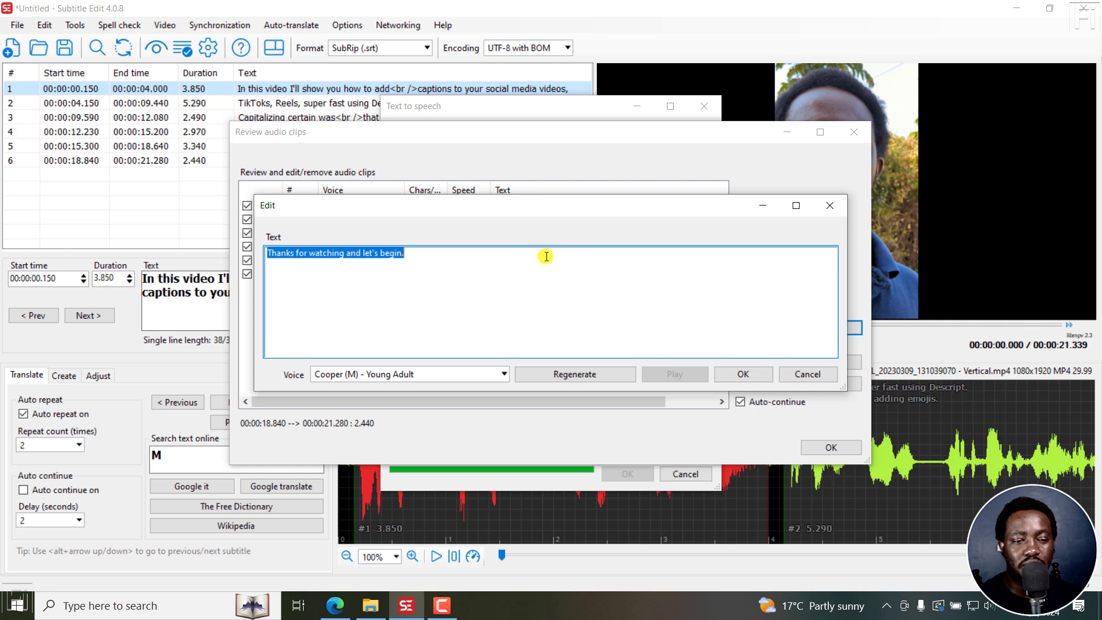
left_click(828, 206)
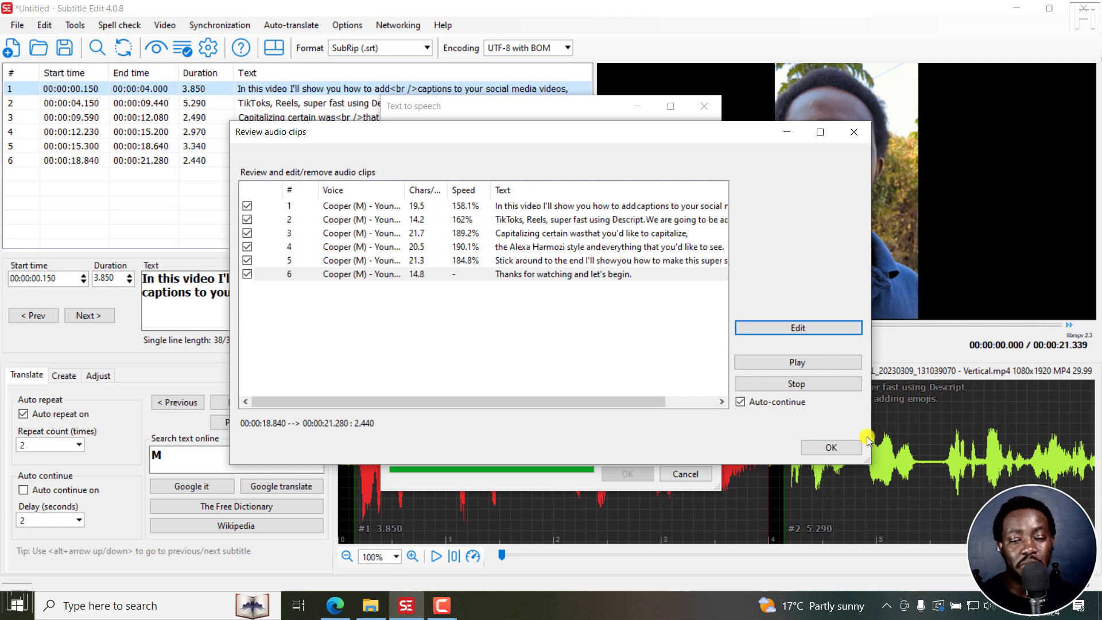
Step: Accept the reviewed audio clips and preview the start of the generated MP4 in VLC media player before returning to Subtitle Edit
left_click(840, 448)
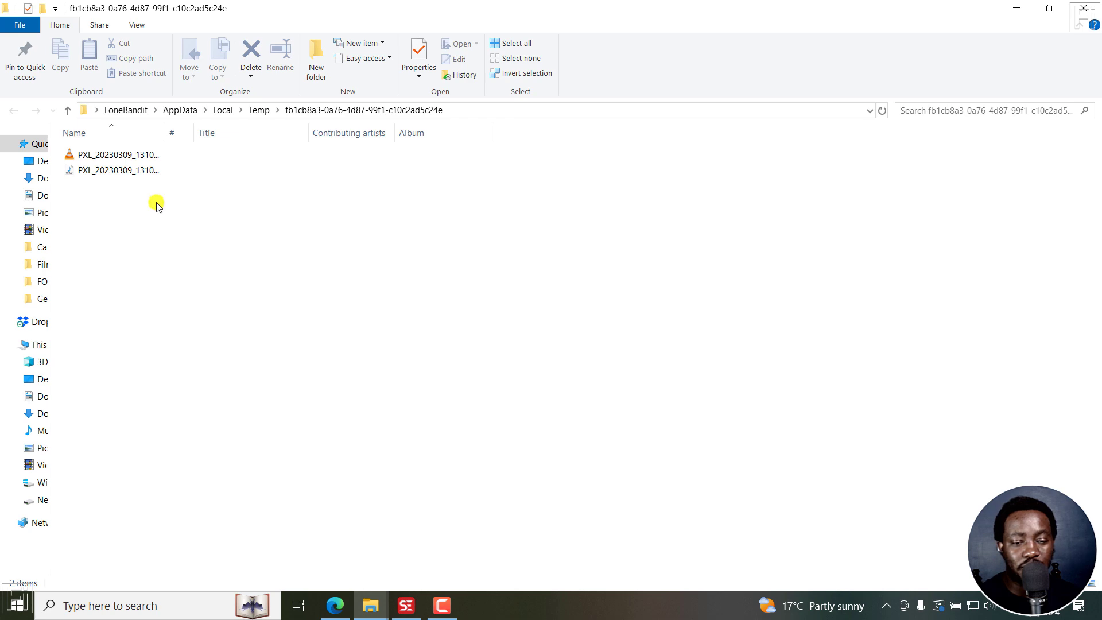
double_click(108, 155)
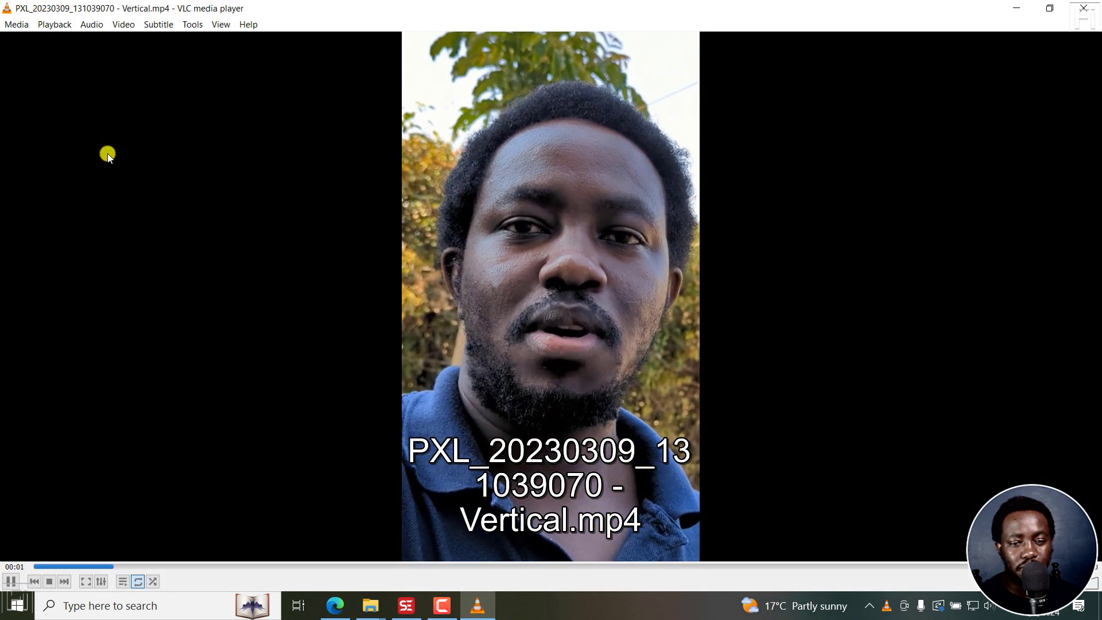
key("space")
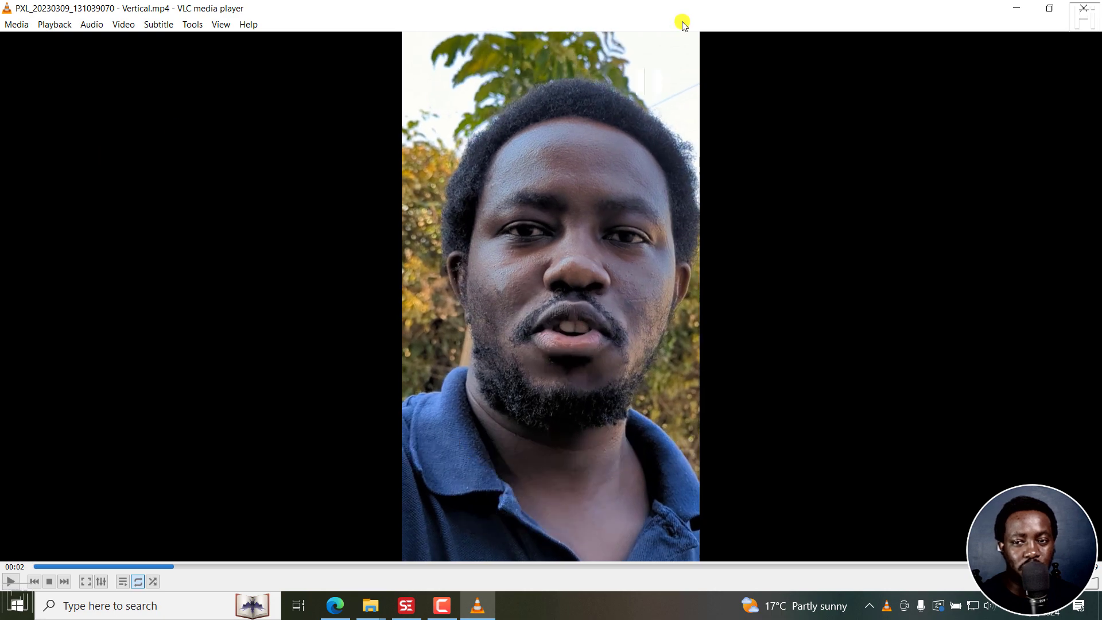
left_click(1016, 8)
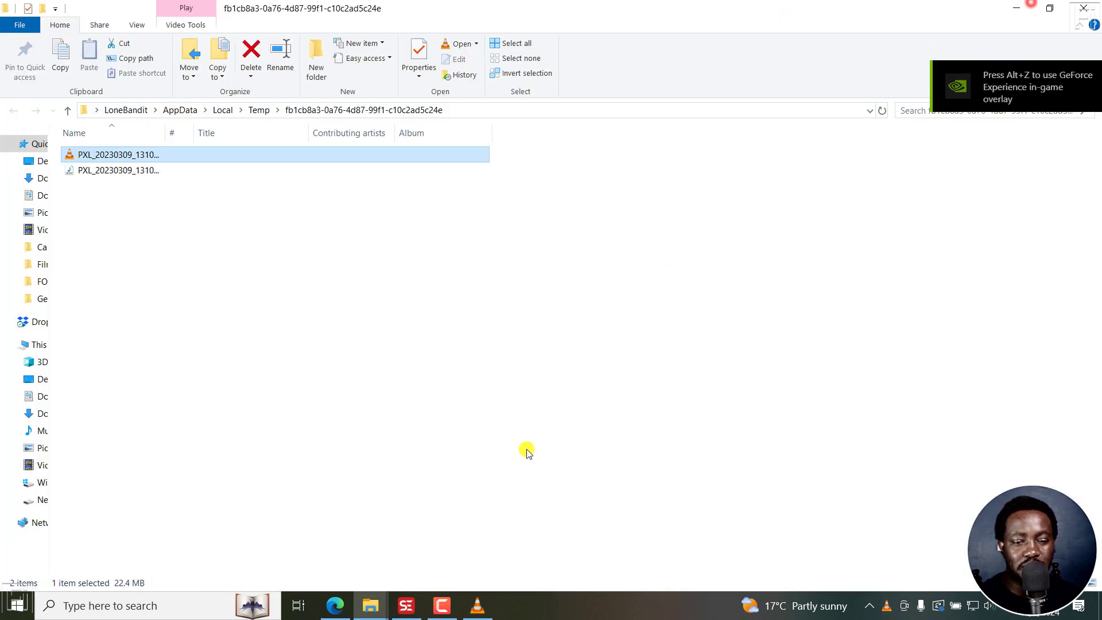
left_click(407, 606)
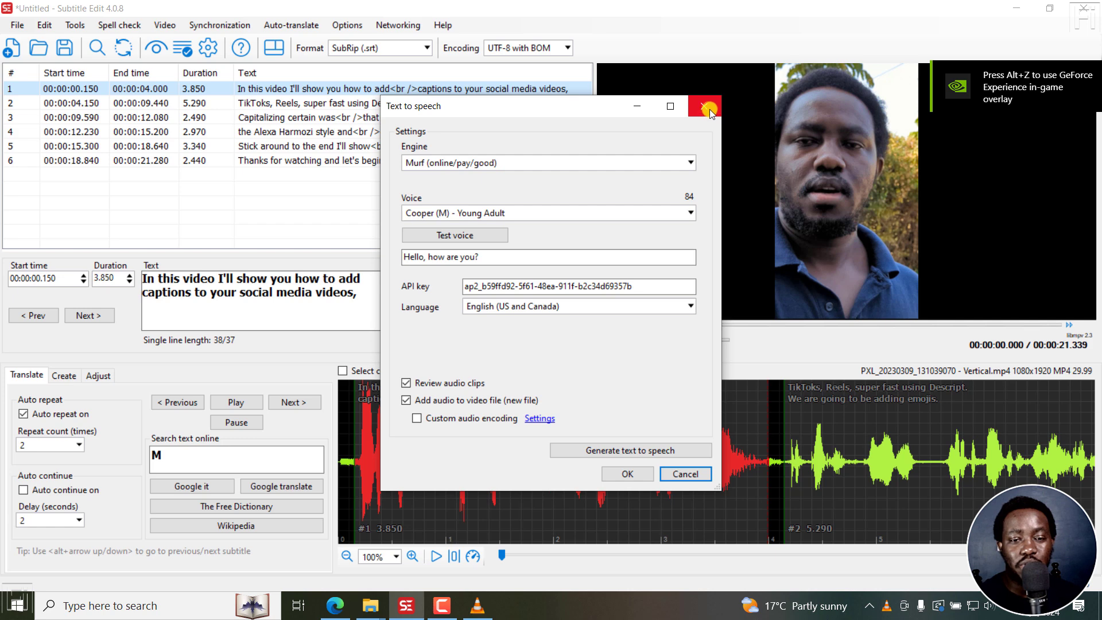